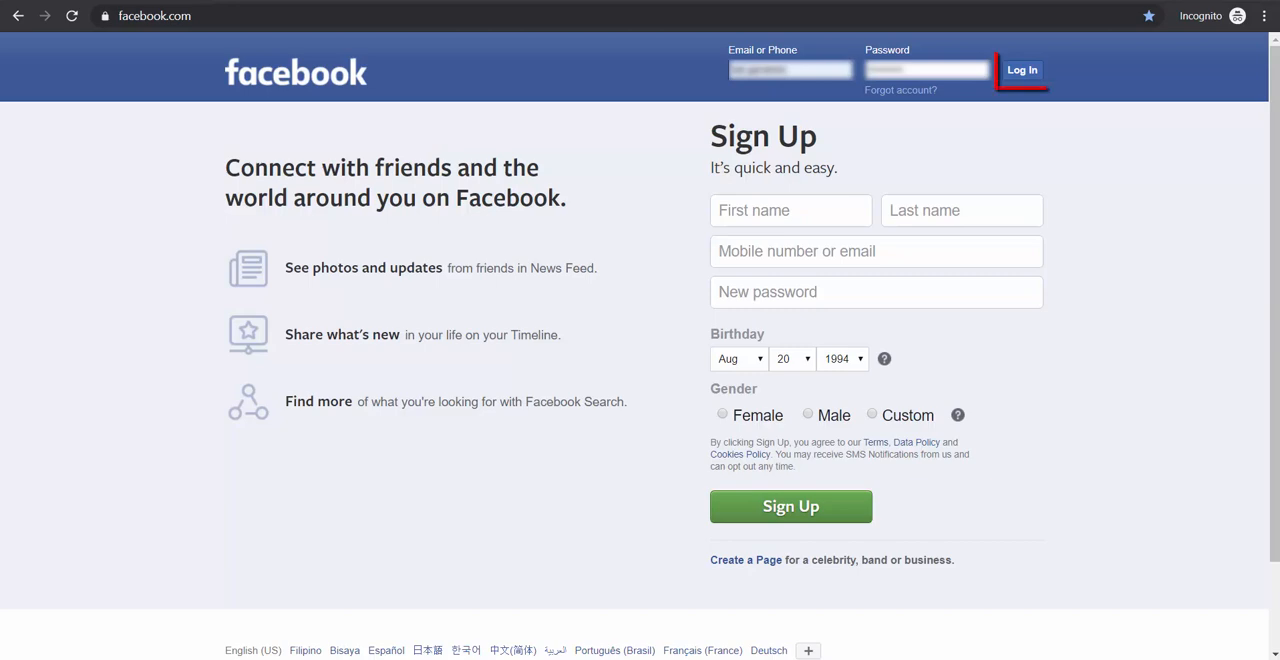
Log in to the account and start creating a new Page
{"action": "left_click", "coordinate": [1018, 72]}
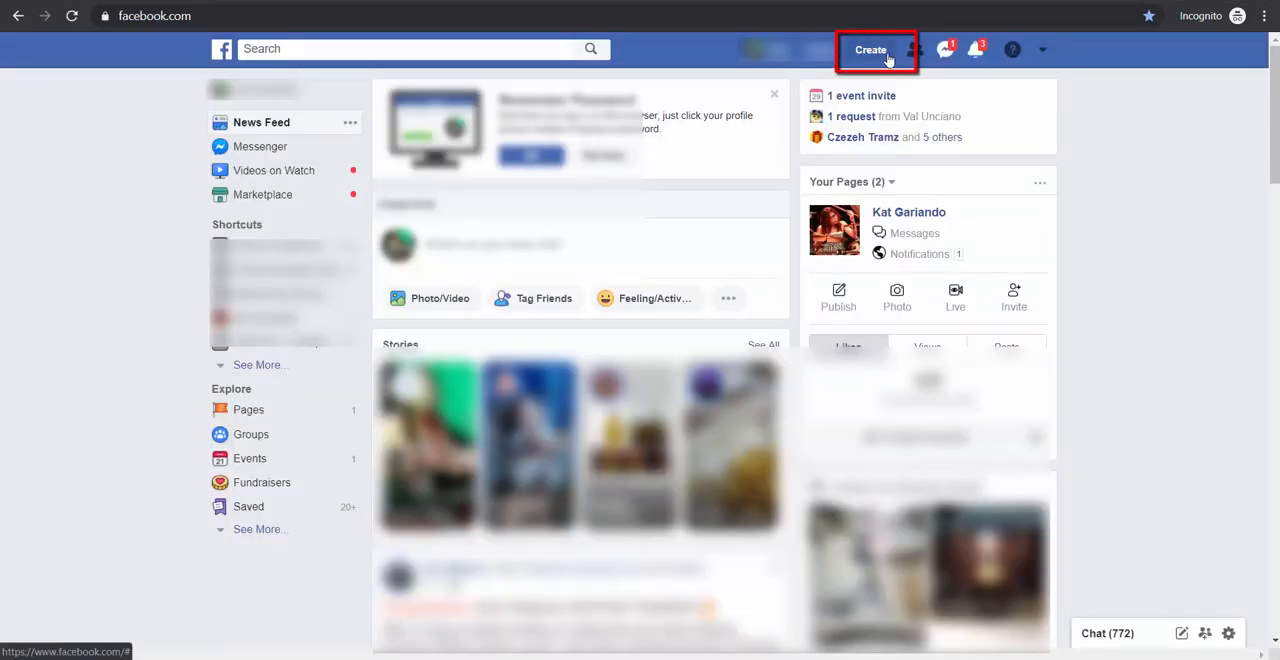
{"action": "left_click", "coordinate": [880, 55]}
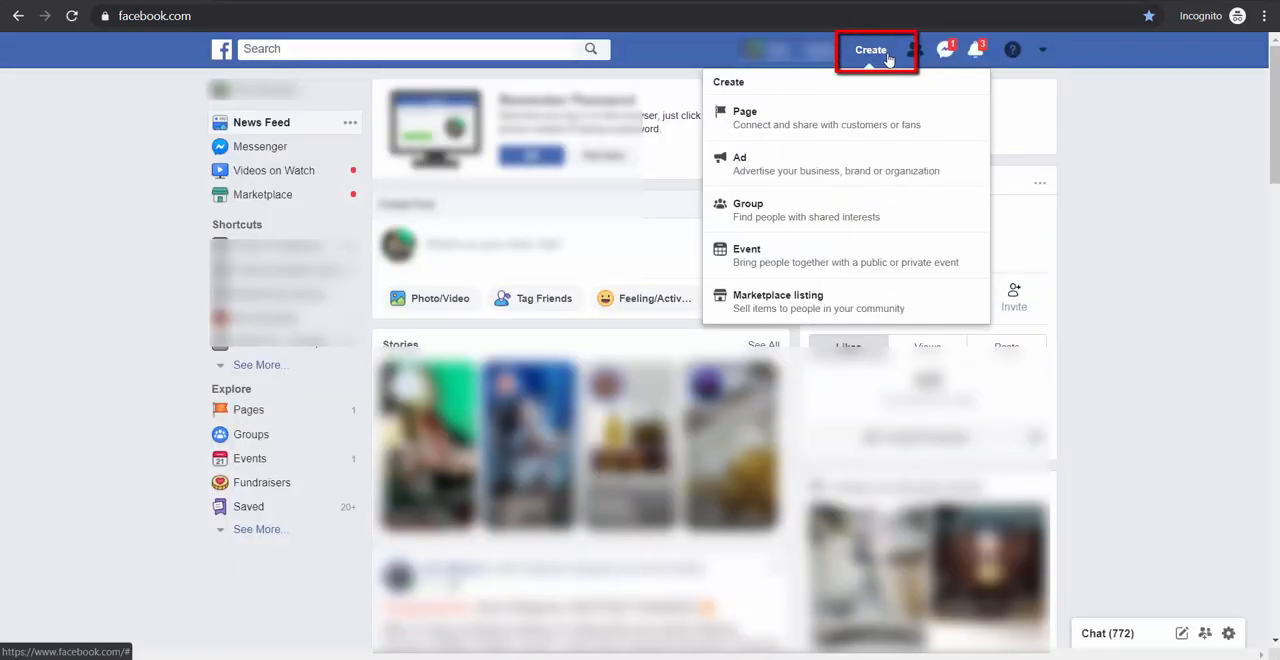
{"action": "left_click", "coordinate": [965, 128]}
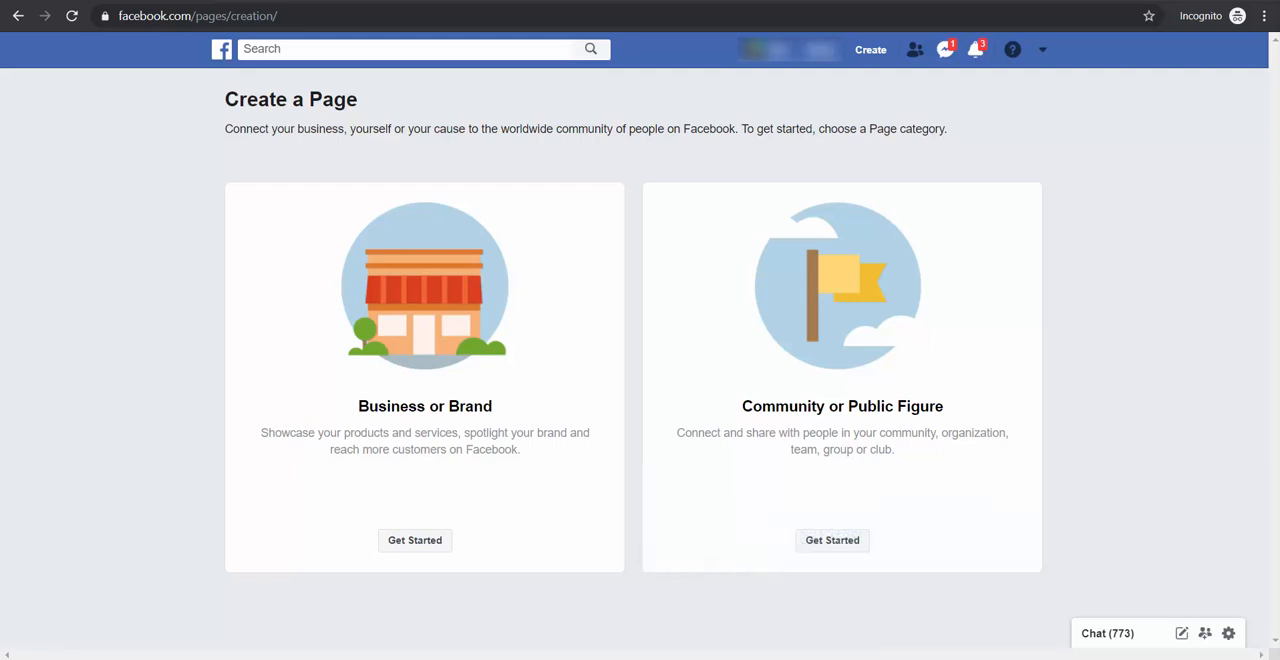
Set up a Business or Brand Page named "Teknikforce Business Page" in the Internet Company category
{"action": "left_click", "coordinate": [441, 549]}
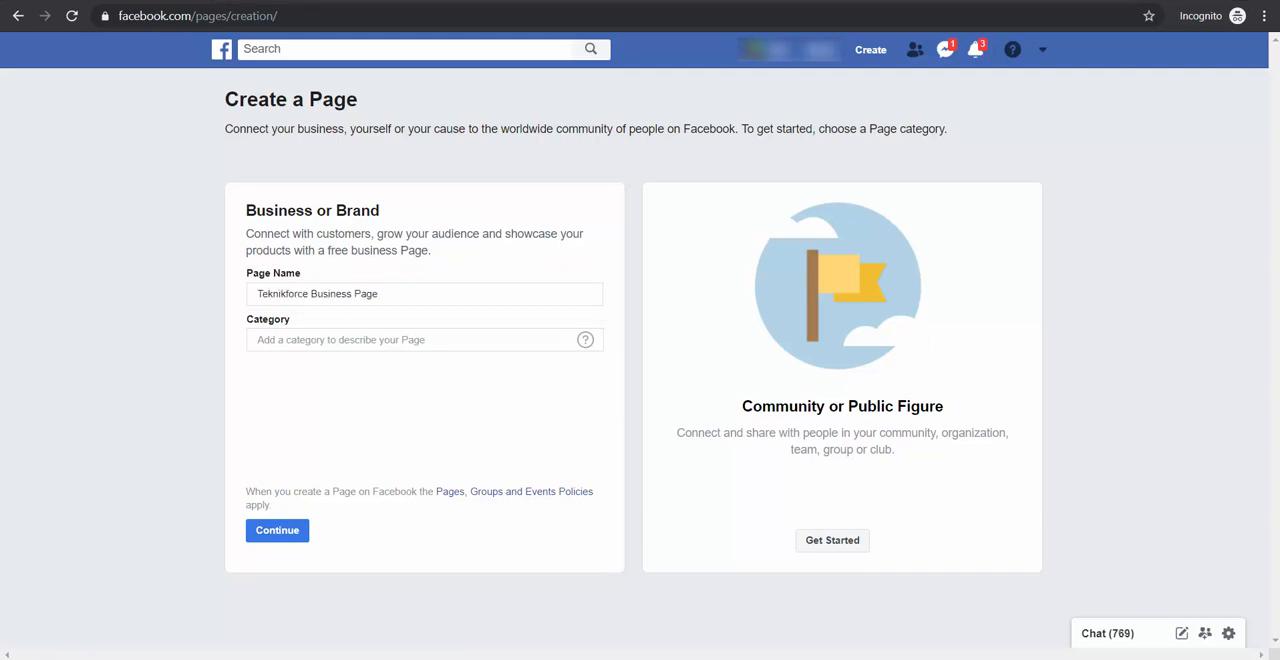
{"action": "left_click", "coordinate": [300, 340]}
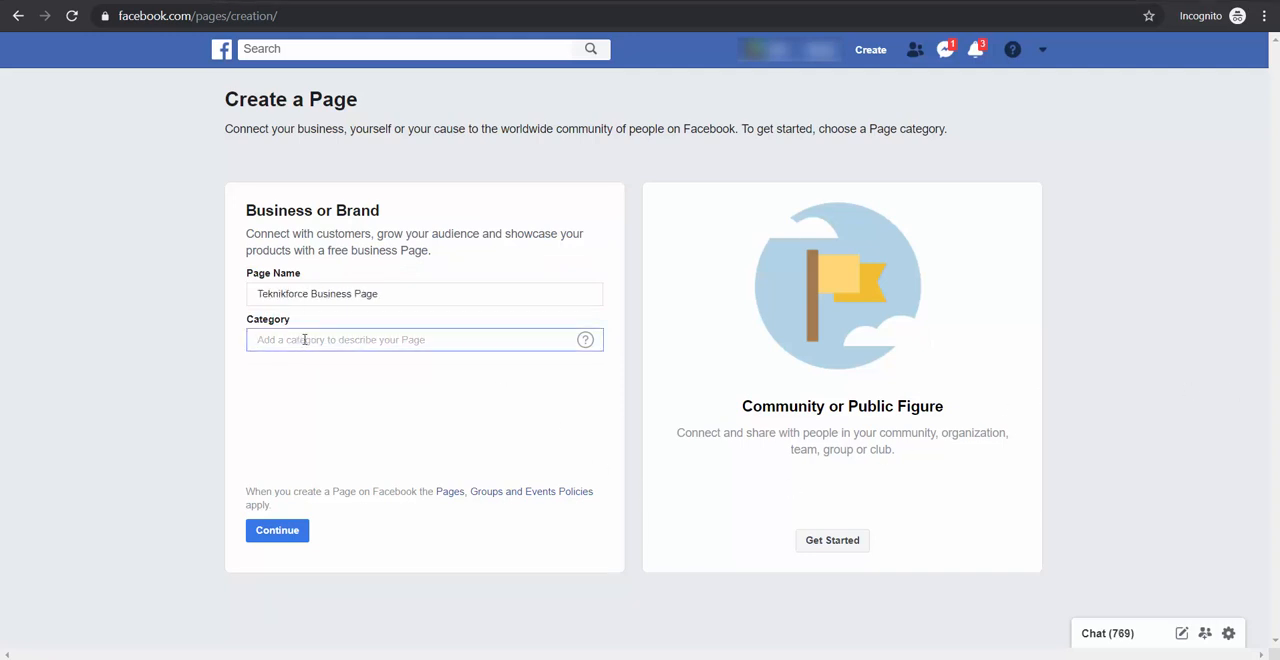
{"action": "type", "text": "Internet Company"}
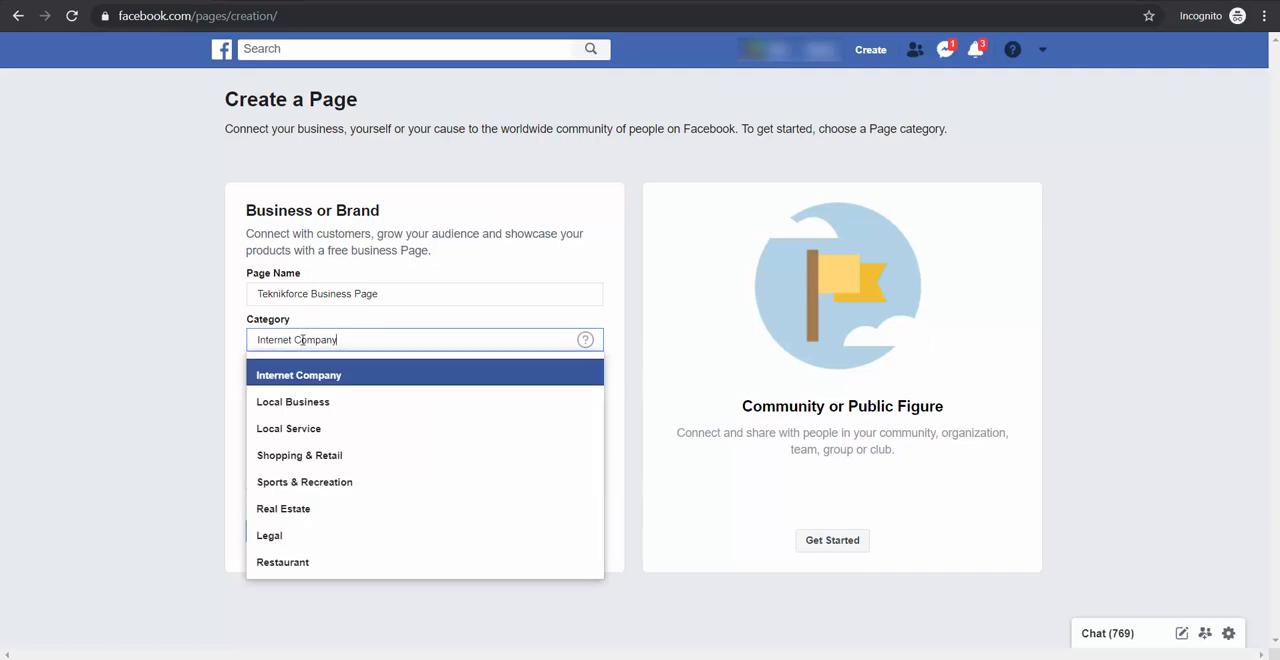
{"action": "left_click", "coordinate": [306, 378]}
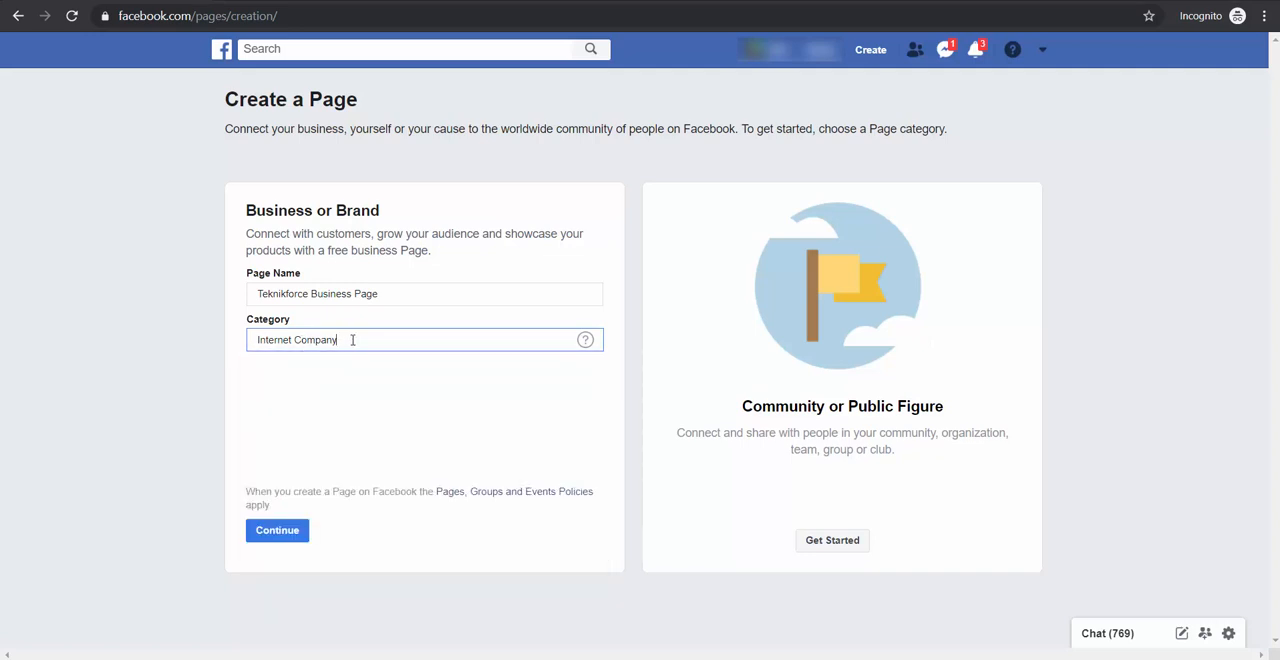
{"action": "left_click", "coordinate": [300, 541]}
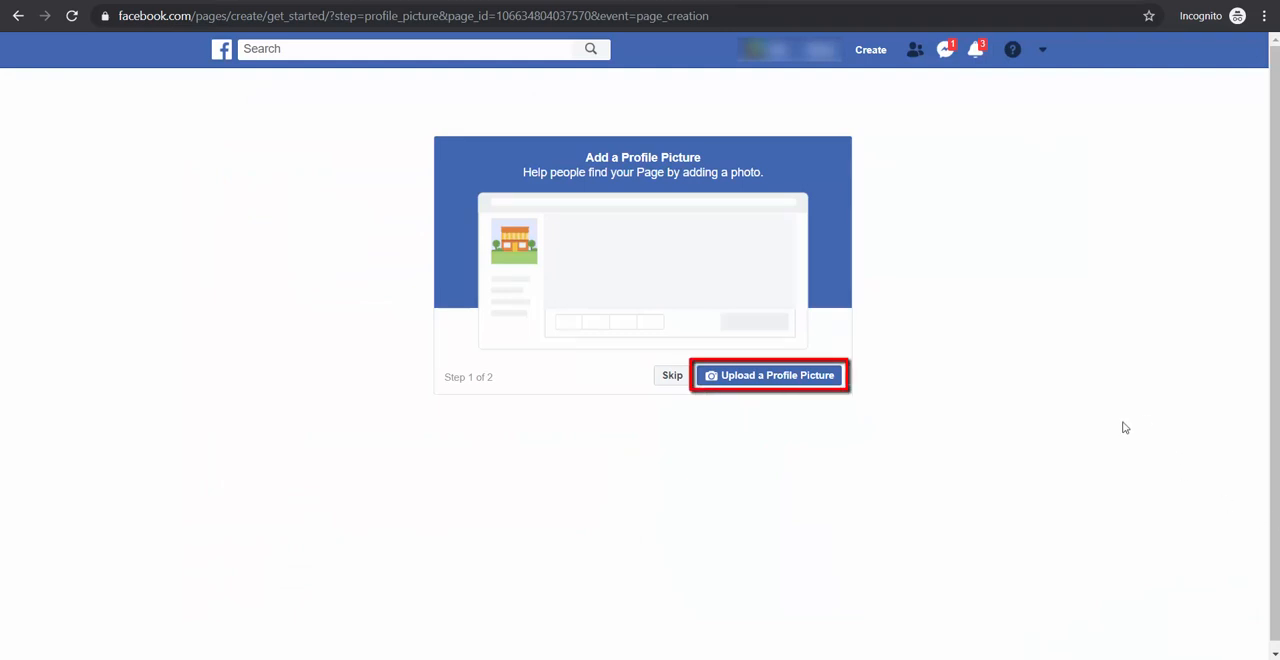
Upload a profile picture for the new Page and use Teknikforce Cover Photo.jpg as its cover photo
{"action": "left_click", "coordinate": [804, 386]}
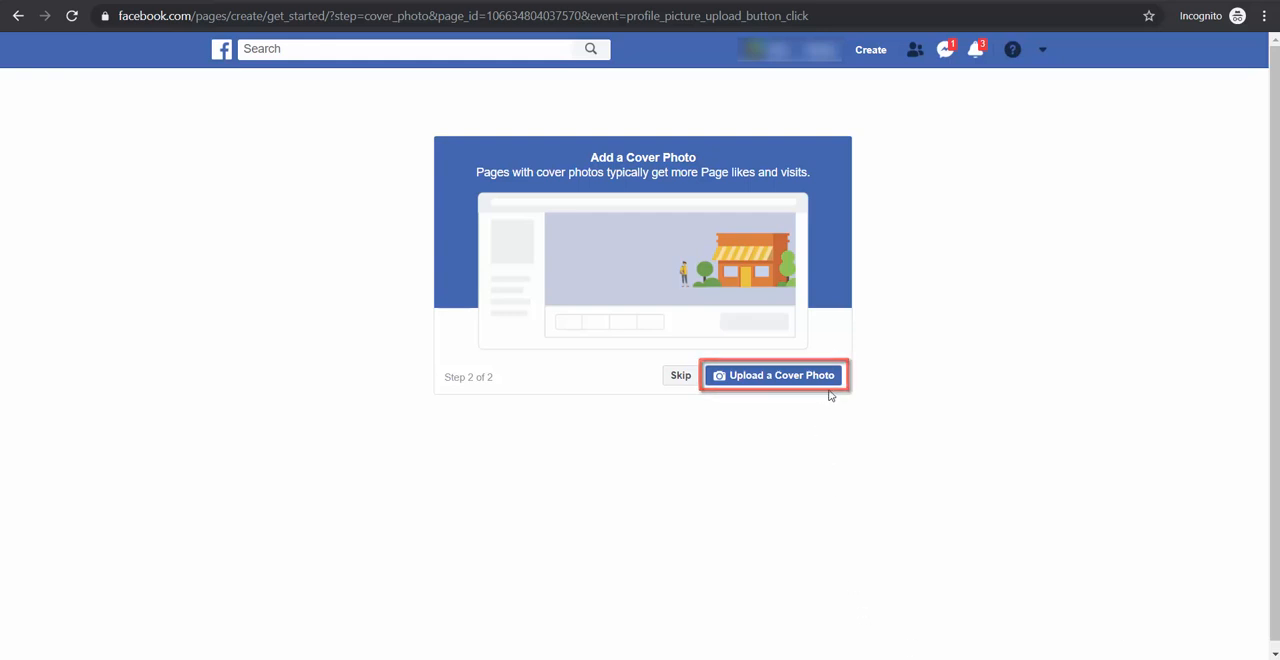
{"action": "left_click", "coordinate": [826, 384]}
{"action": "left_click", "coordinate": [574, 172]}
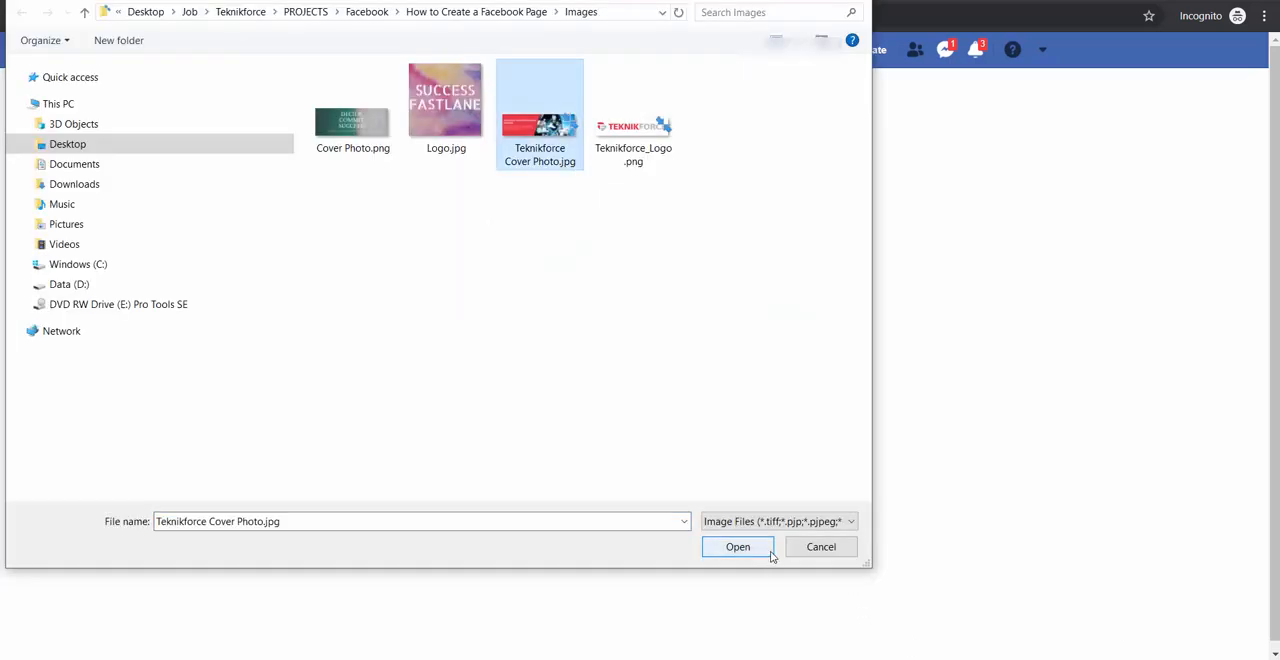
{"action": "left_click", "coordinate": [769, 550]}
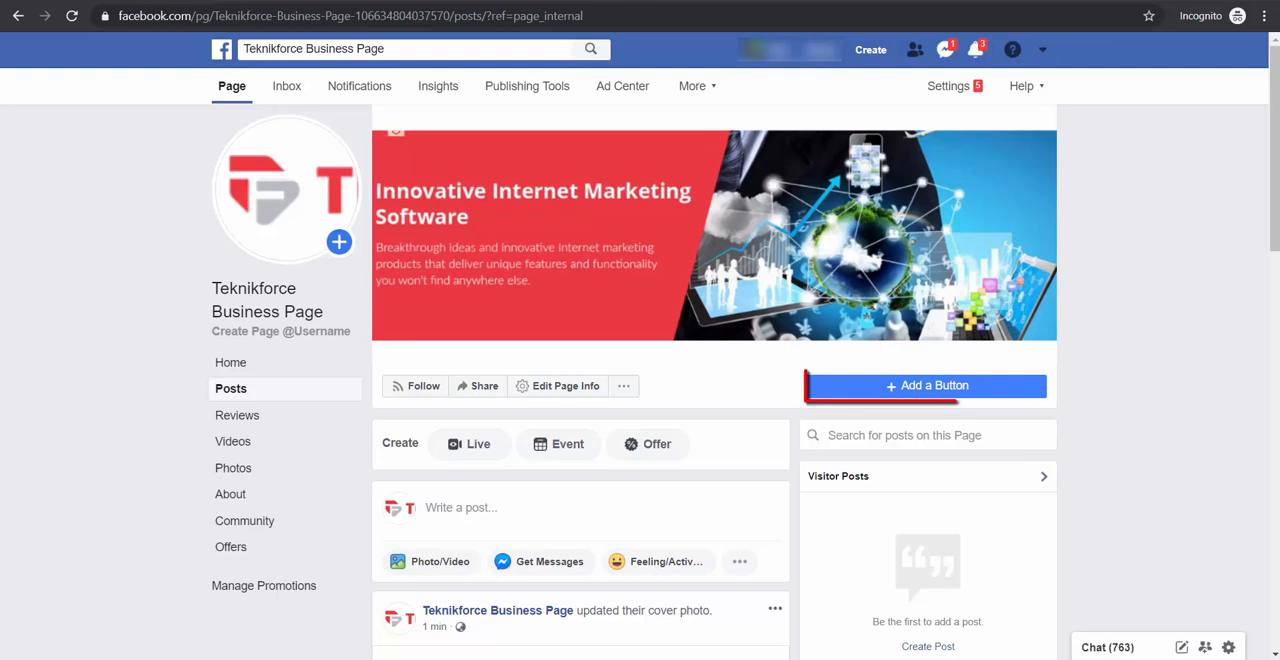
Add a Page button of the "Book with you" type, choosing Book Now, and proceed to its destination options
{"action": "left_click", "coordinate": [1040, 400]}
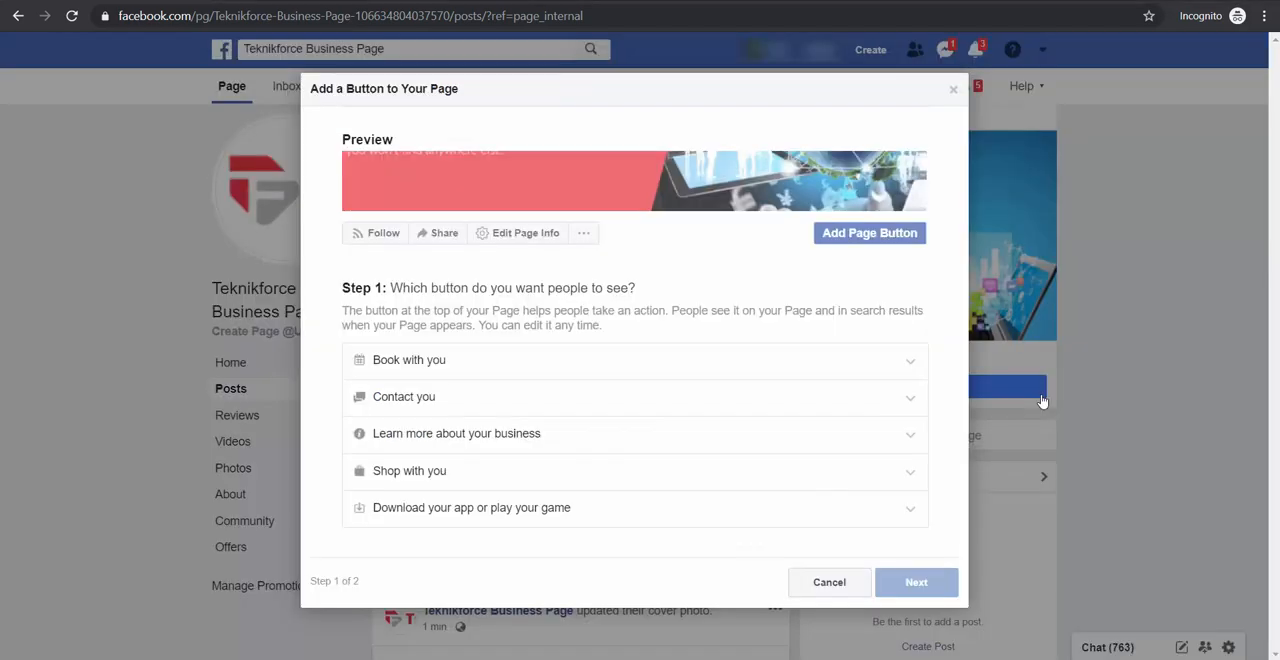
{"action": "left_click", "coordinate": [913, 359]}
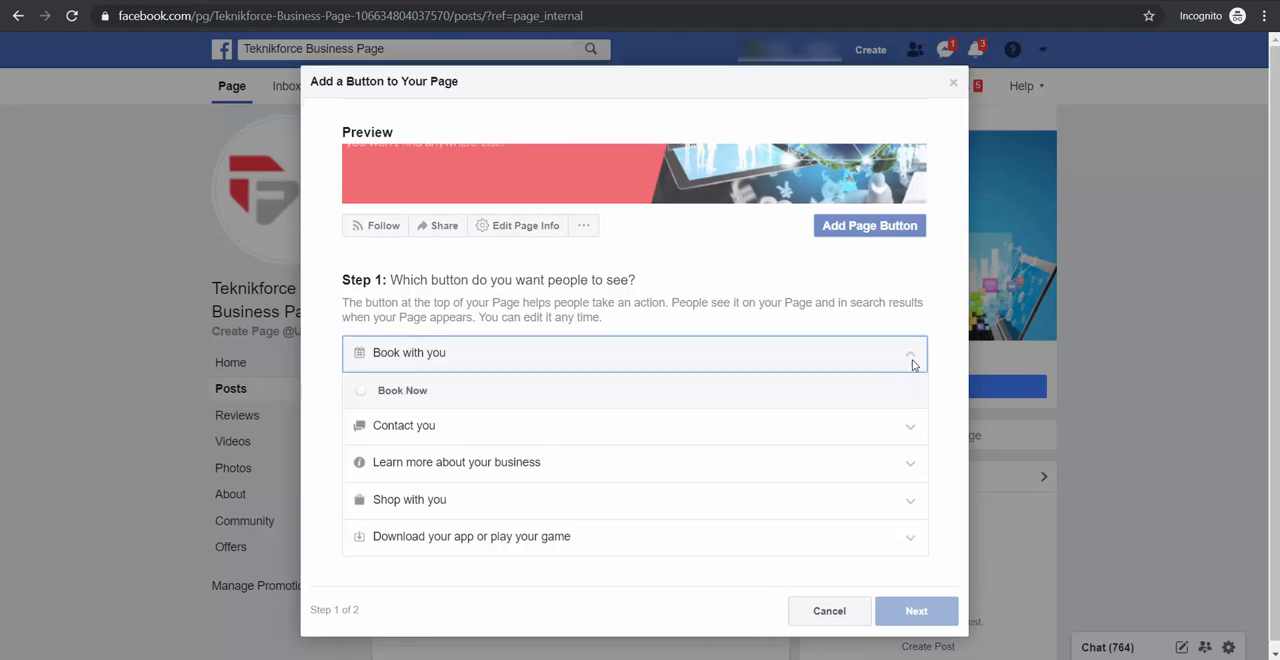
{"action": "left_click", "coordinate": [402, 390]}
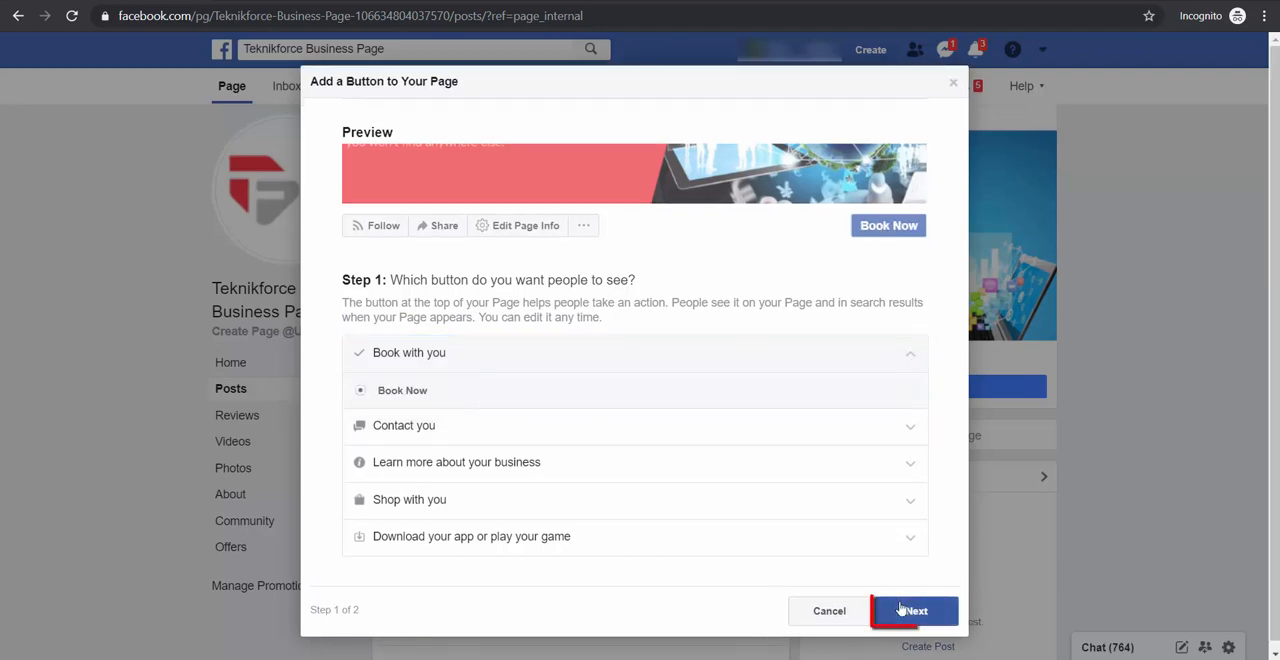
{"action": "left_click", "coordinate": [916, 611]}
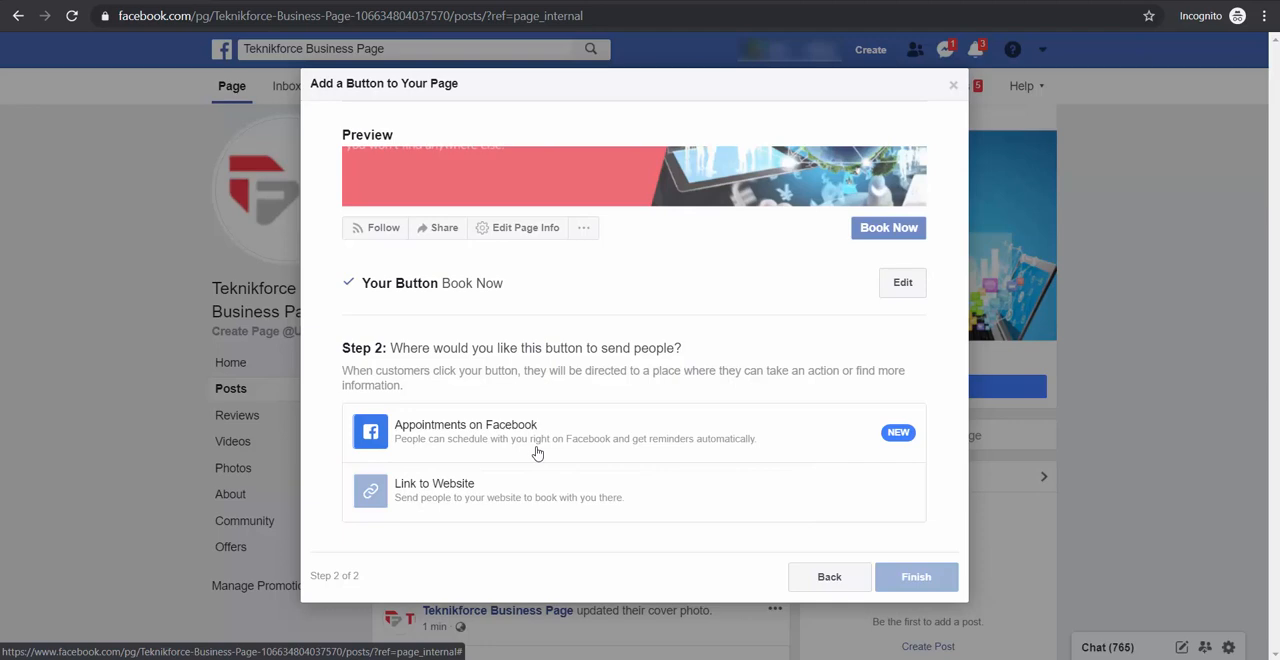
{"action": "left_click", "coordinate": [464, 502]}
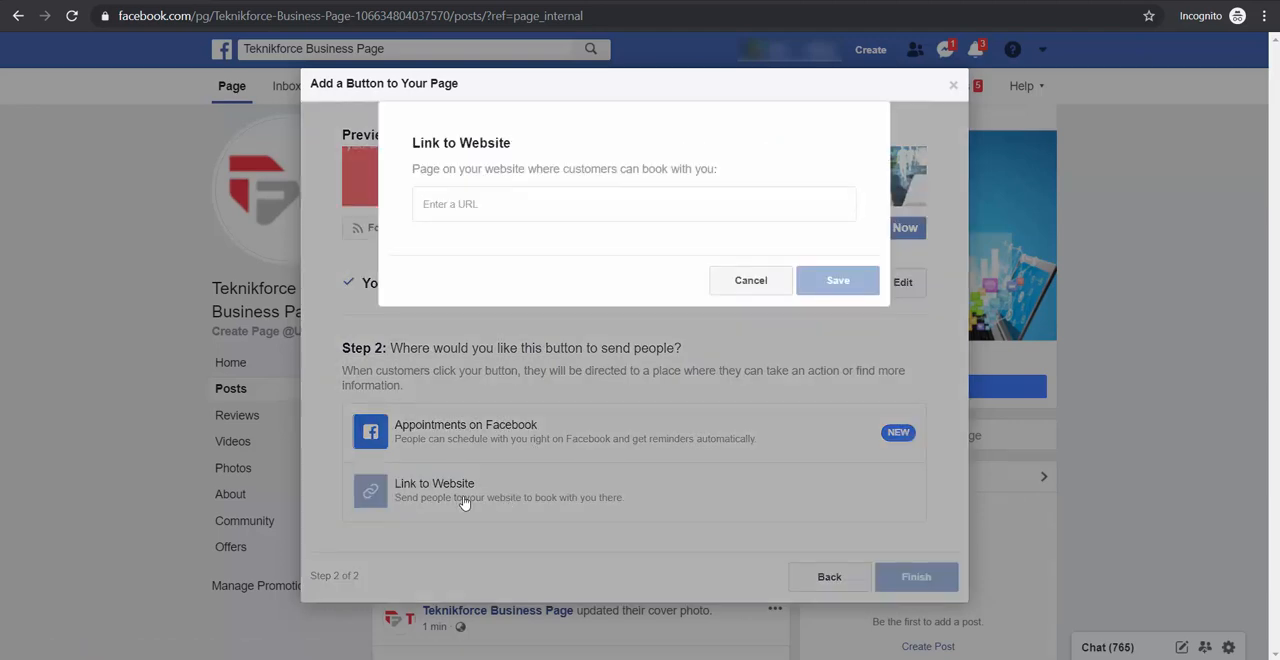
{"action": "type", "text": "www.Teknikforce.com"}
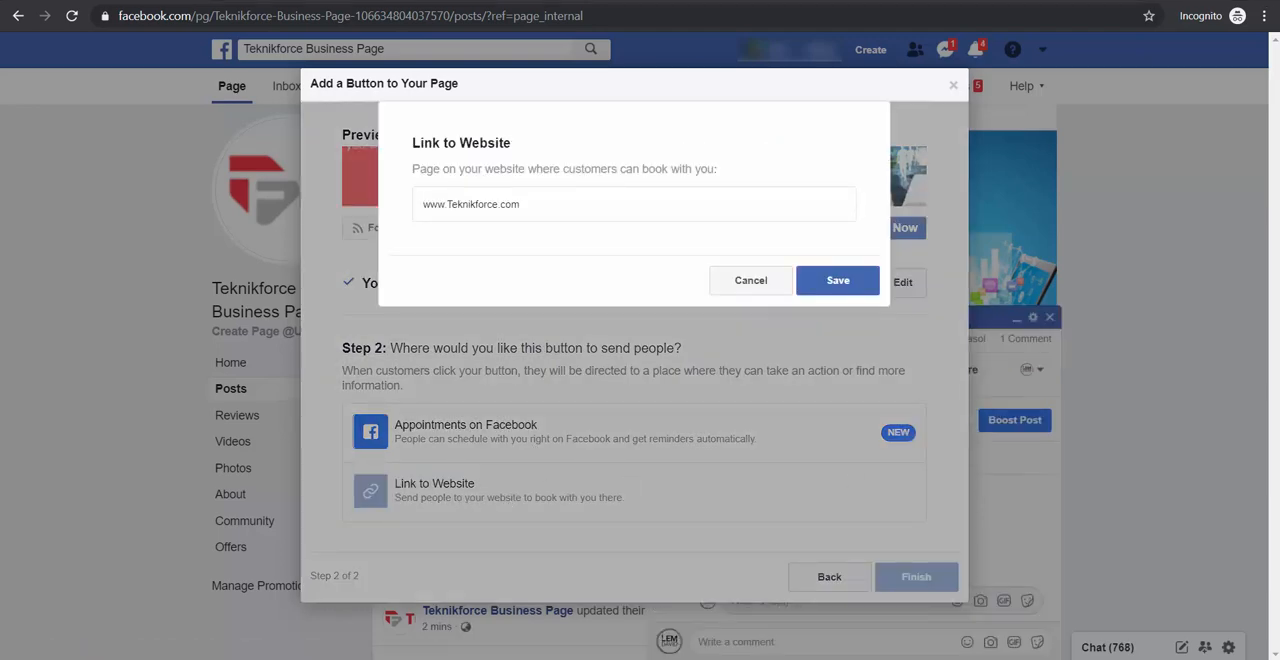
{"action": "left_click", "coordinate": [870, 292]}
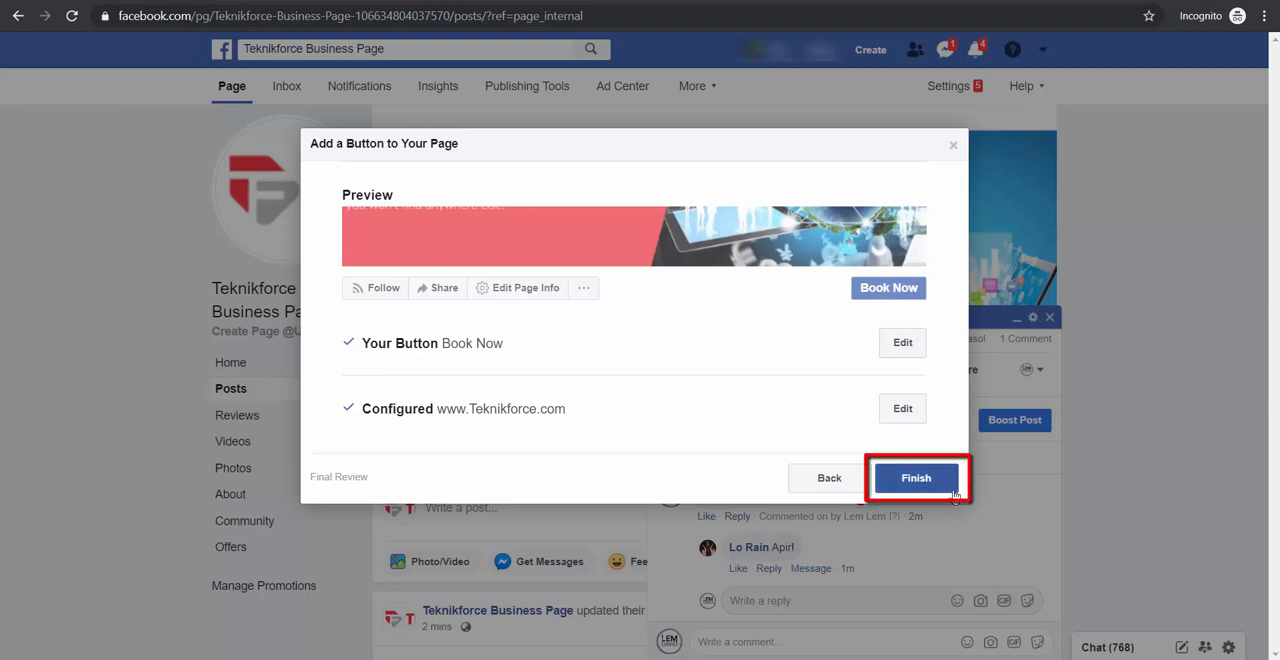
{"action": "left_click", "coordinate": [916, 478]}
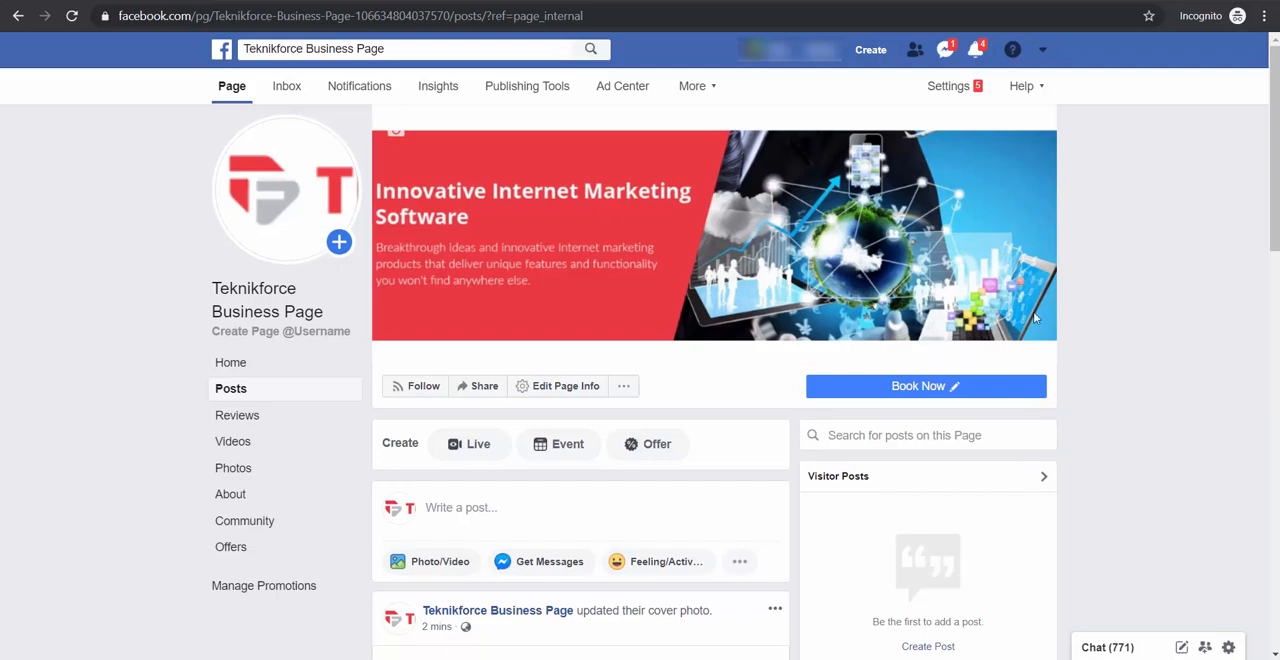
Test the Book Now button's website link and return to the Facebook Page
{"action": "left_click", "coordinate": [920, 386]}
{"action": "left_click", "coordinate": [846, 417]}
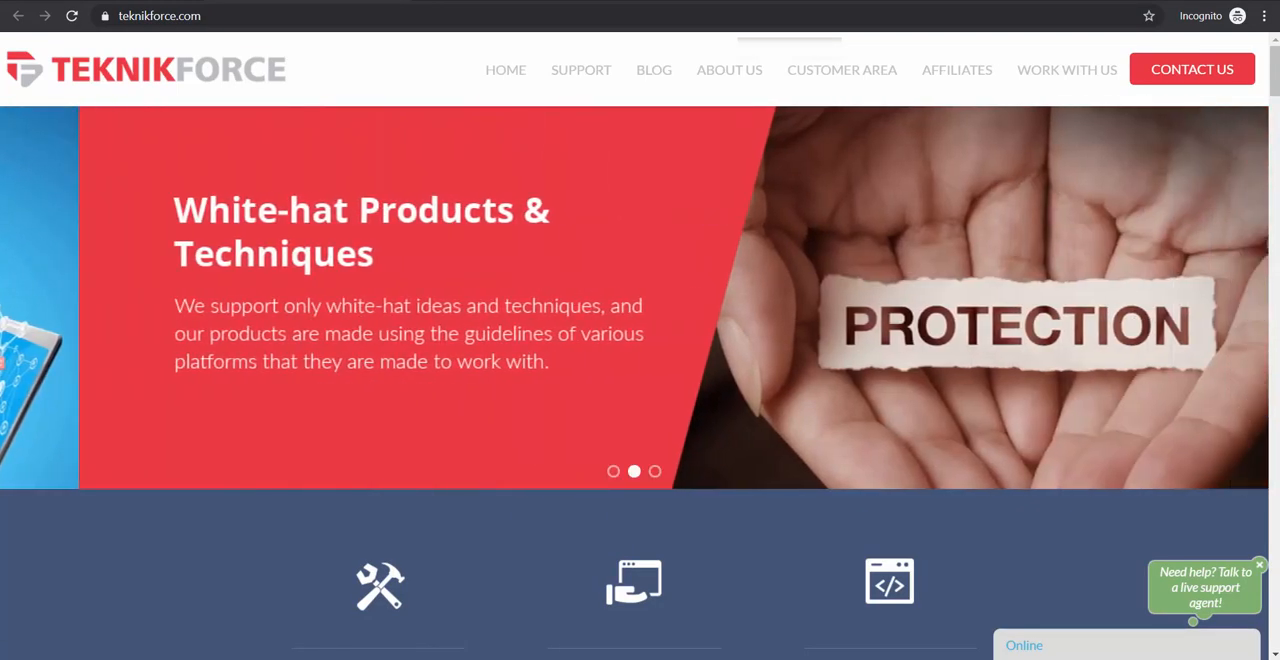
{"action": "left_click", "coordinate": [142, 2]}
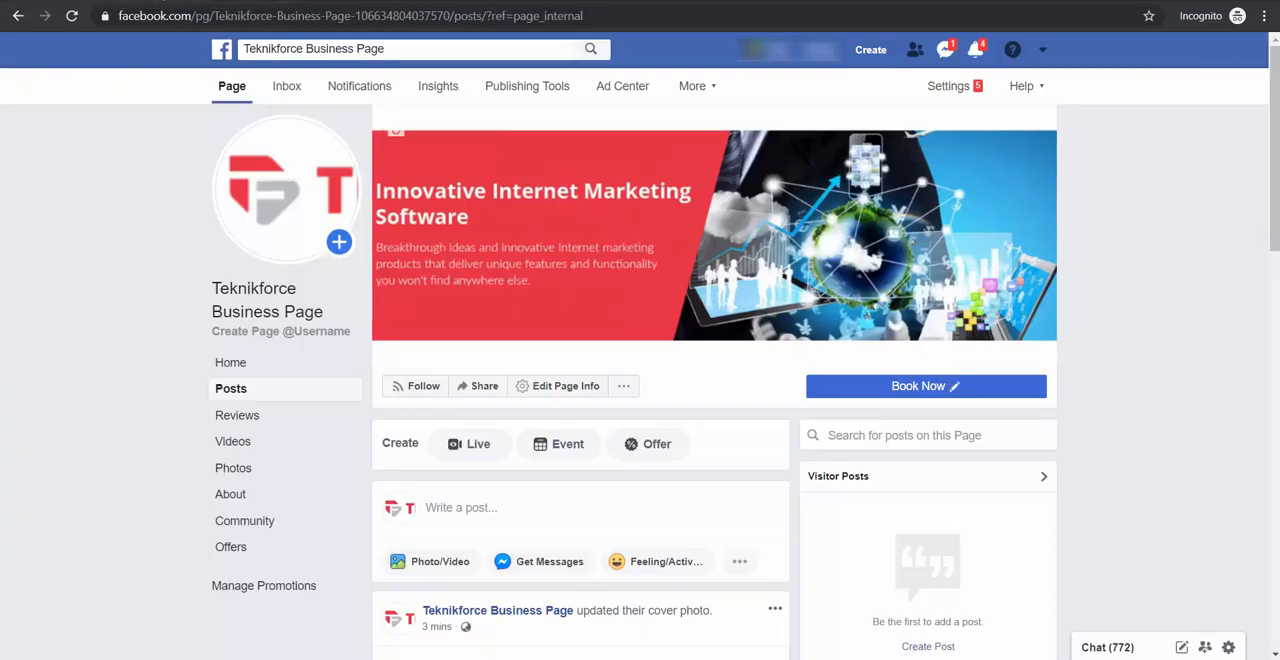
In the Page Info settings, save a short description of the company as a creator of high quality internet marketing tools for online marketers
{"action": "left_click", "coordinate": [958, 88]}
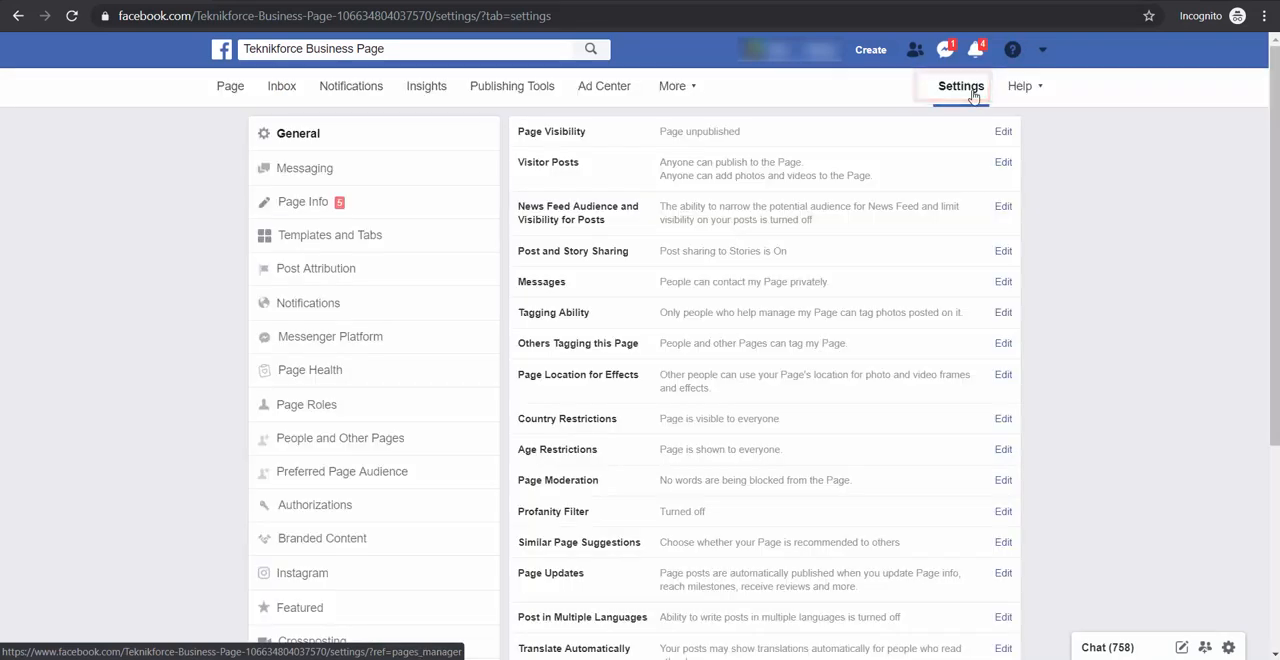
{"action": "left_click", "coordinate": [340, 202]}
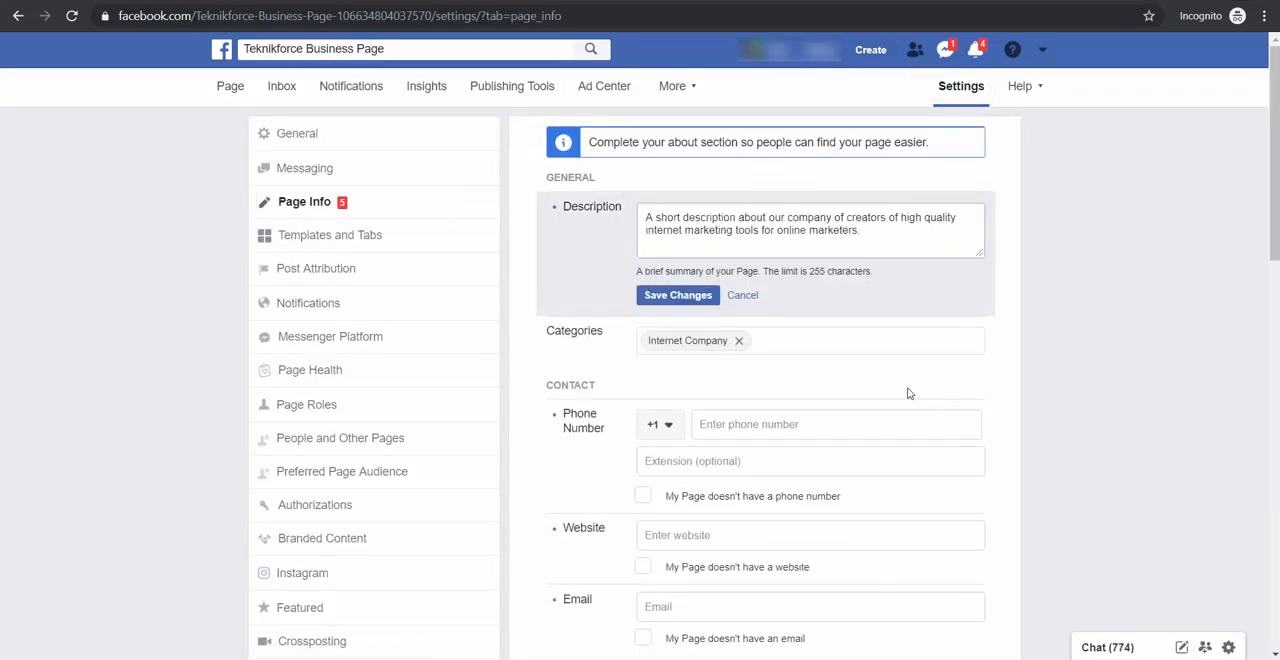
{"action": "left_click", "coordinate": [715, 300]}
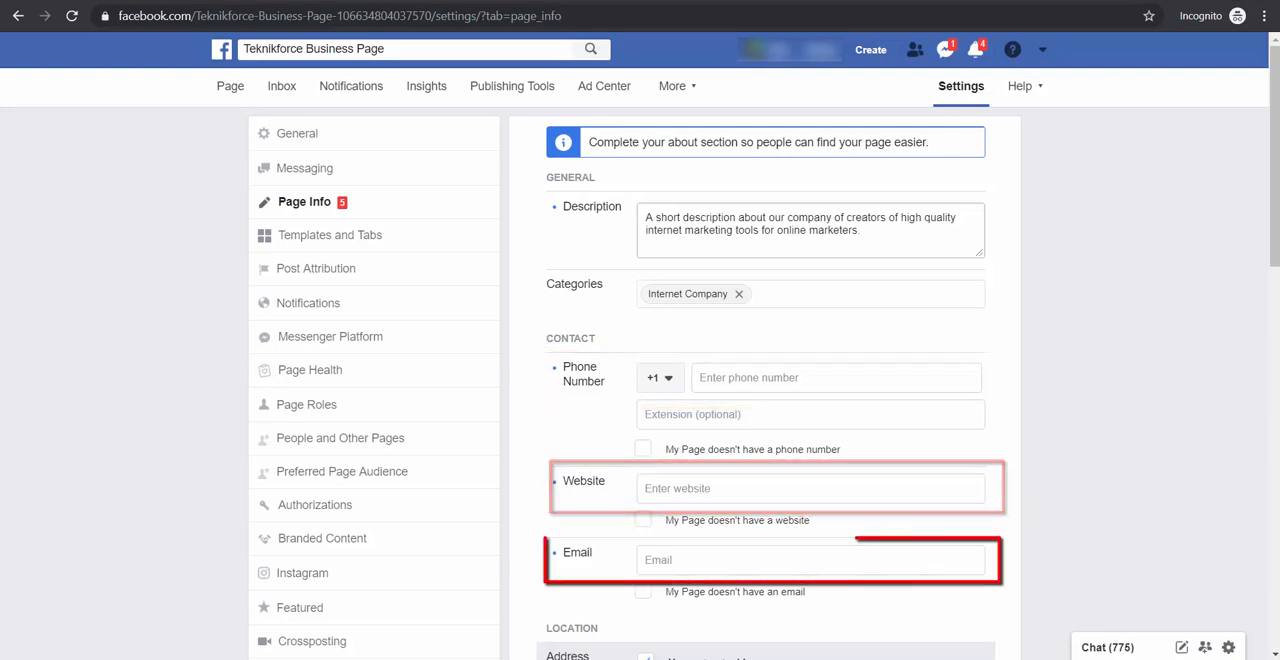
Review the Page Info fields for contact details, location, opening hours, impressum and products
{"action": "scroll", "coordinate": [1255, 398], "scroll_direction": "down", "scroll_amount": 4}
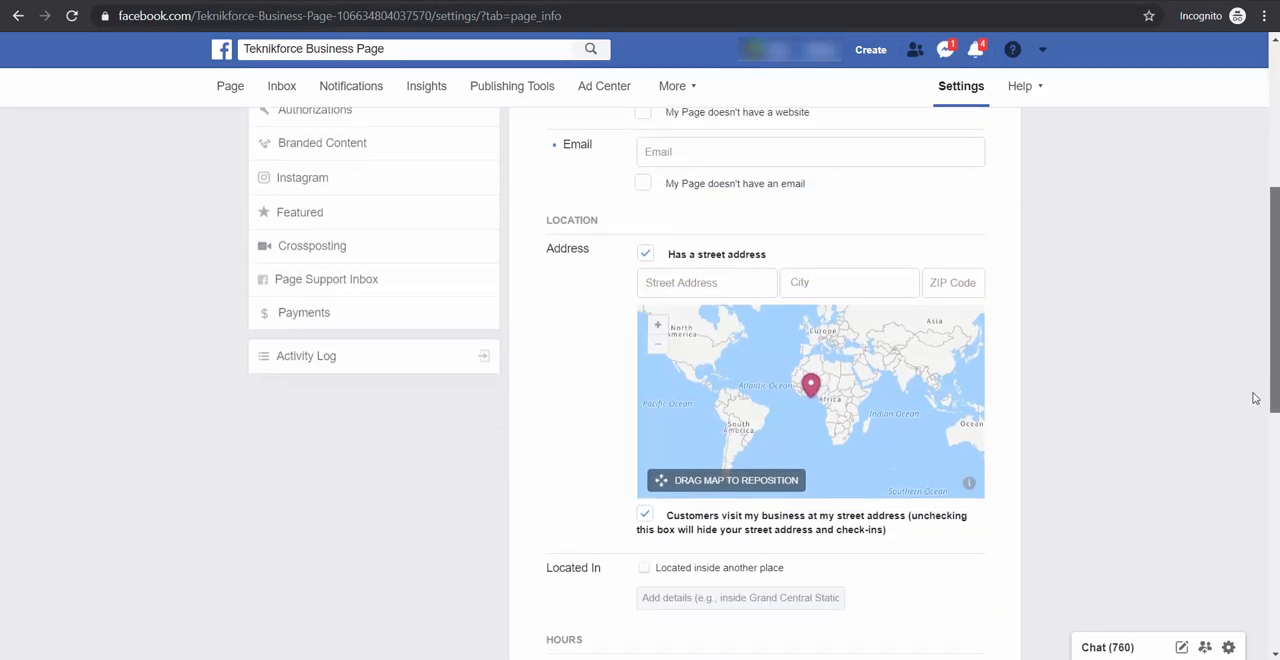
{"action": "scroll", "coordinate": [1250, 430], "scroll_direction": "down", "scroll_amount": 4}
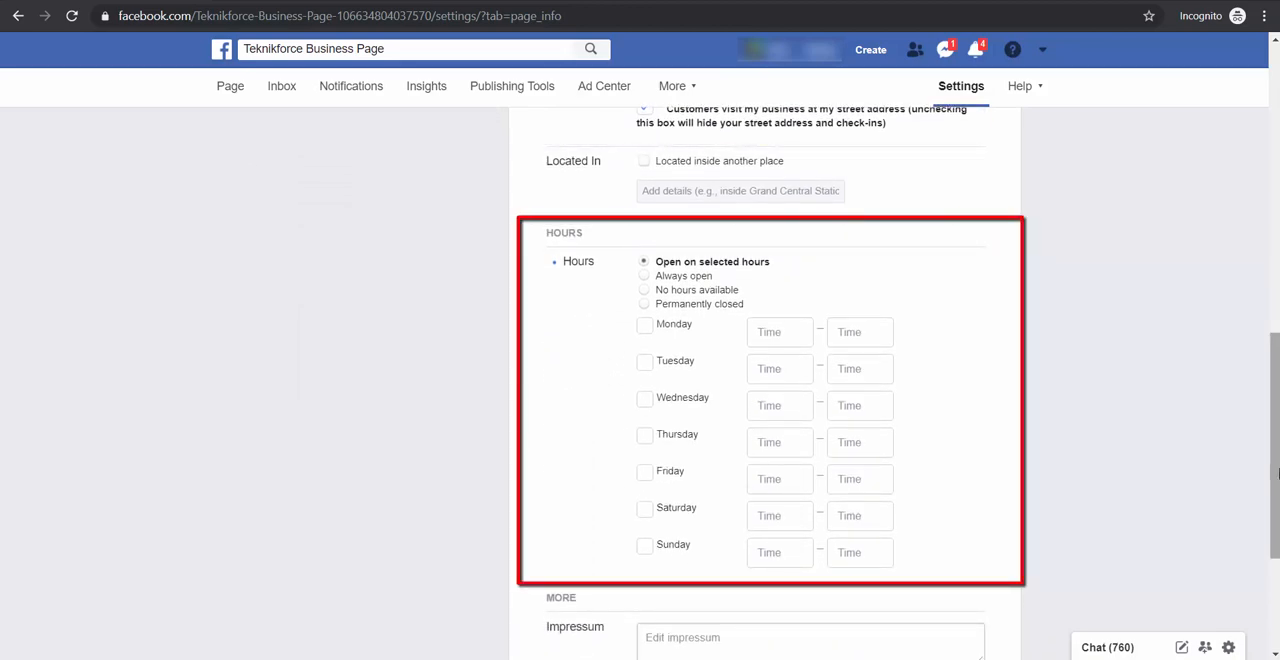
{"action": "left_click_drag", "start_coordinate": [1277, 472], "coordinate": [1272, 496]}
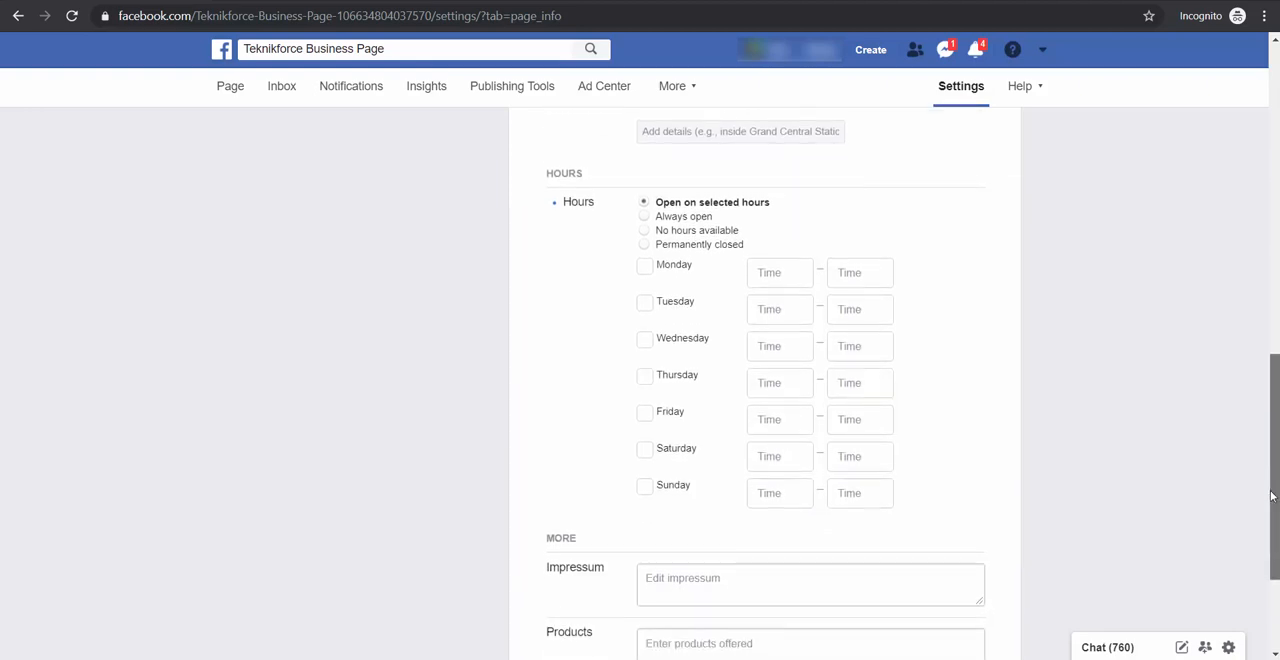
{"action": "scroll", "coordinate": [760, 400], "scroll_direction": "down", "scroll_amount": 2}
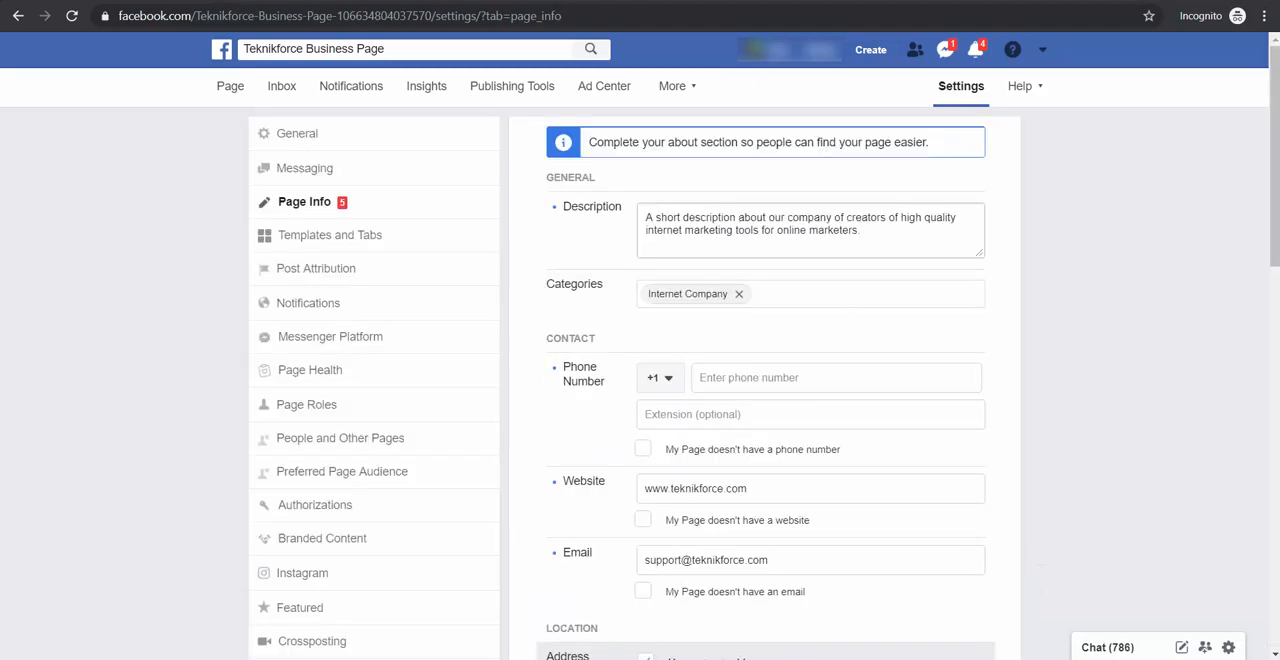
Review the Page's General settings, from Page Visibility through to Live Commentary
{"action": "left_click", "coordinate": [455, 138]}
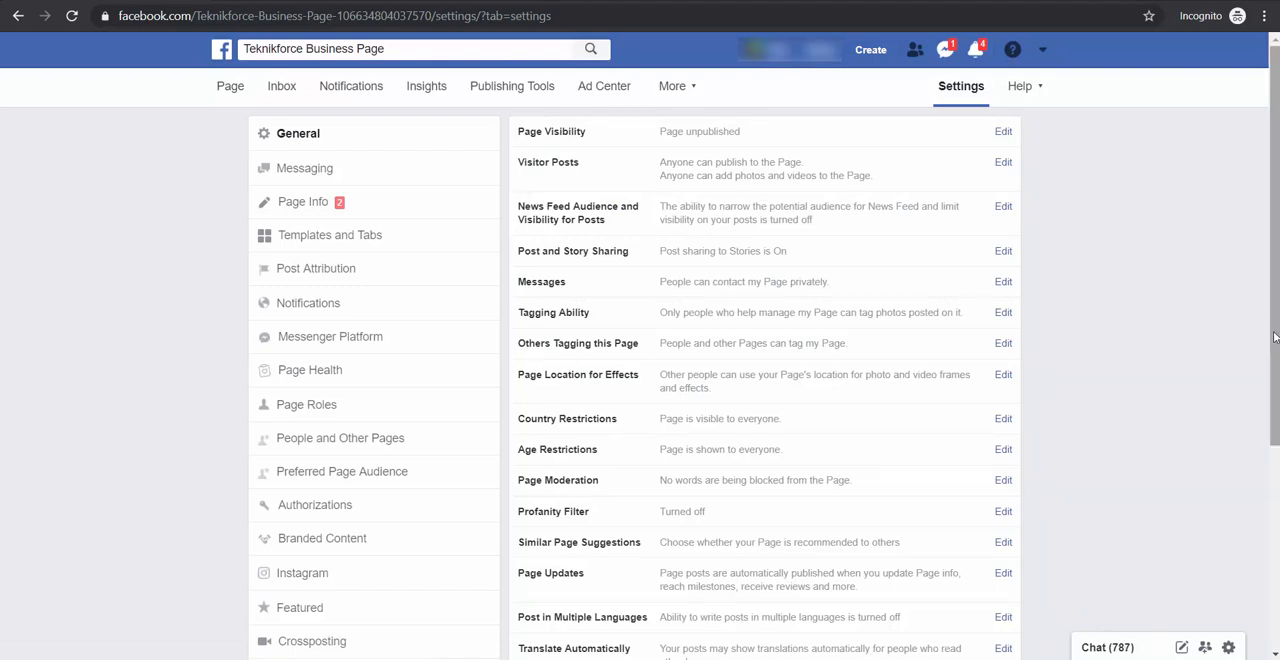
{"action": "left_click_drag", "start_coordinate": [1274, 338], "coordinate": [1268, 352]}
{"action": "scroll", "coordinate": [1265, 358], "scroll_direction": "down", "scroll_amount": 1}
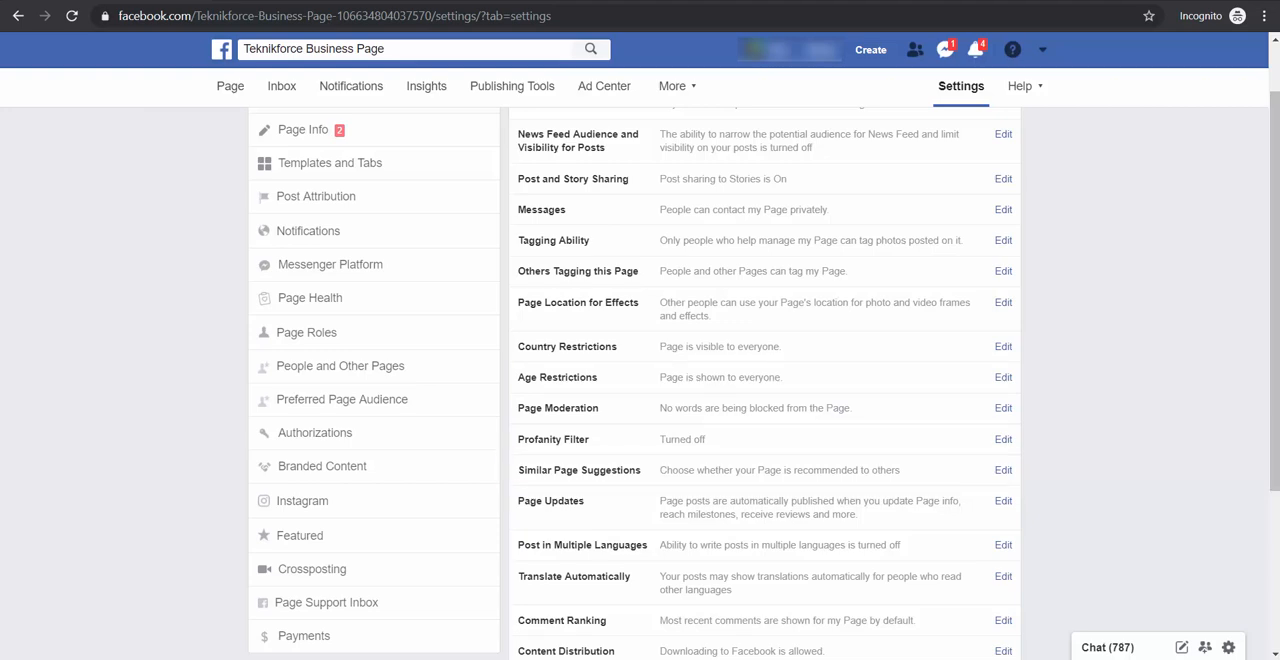
{"action": "scroll", "coordinate": [640, 380], "scroll_direction": "down", "scroll_amount": 2}
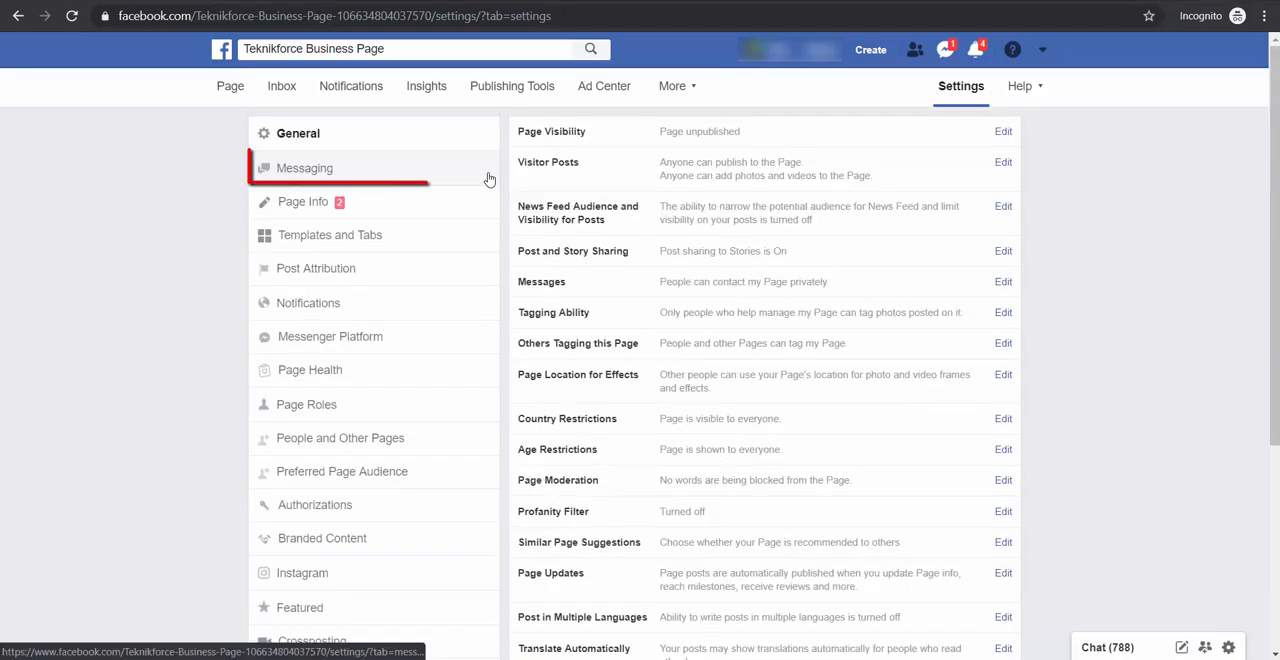
Turn on the Messenger greeting and save it with the customer's first name in place of the full-name personalization
{"action": "left_click", "coordinate": [488, 177]}
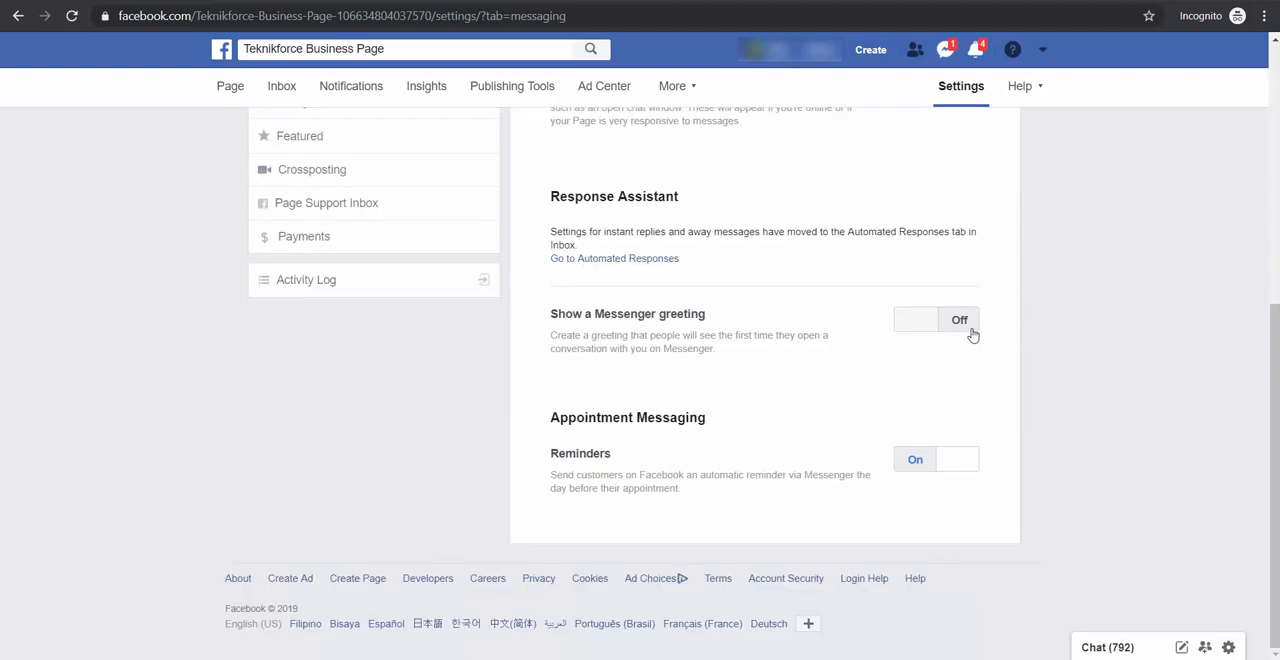
{"action": "left_click", "coordinate": [969, 331]}
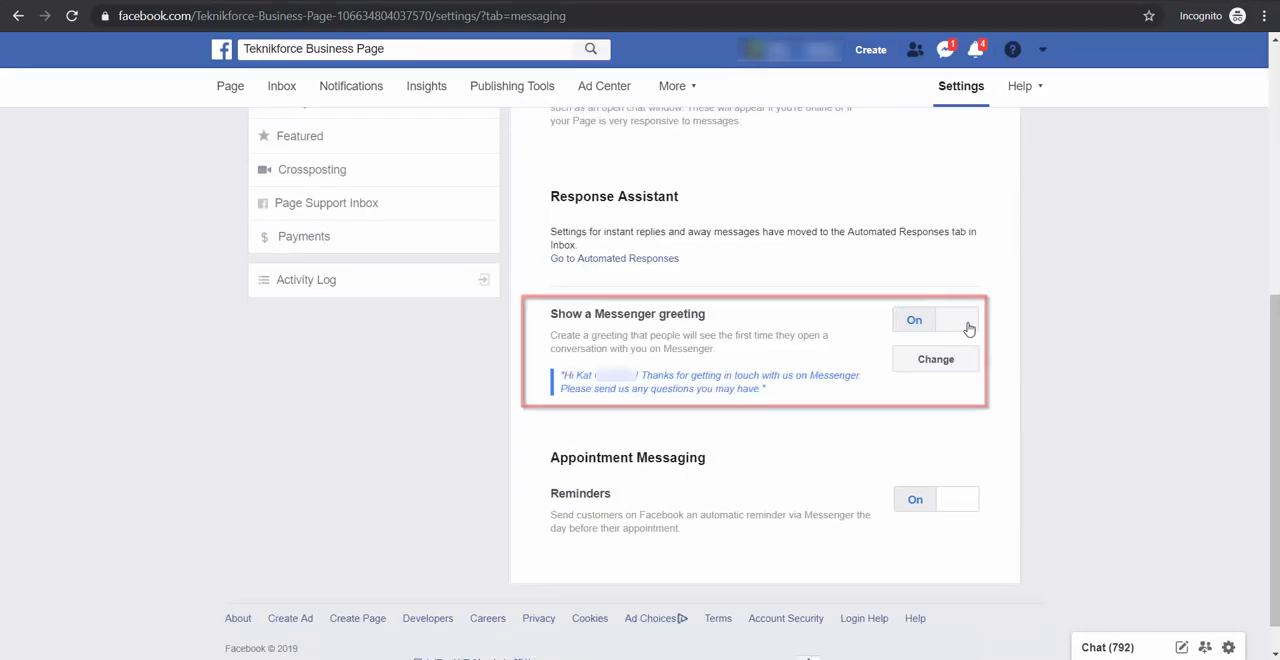
{"action": "left_click", "coordinate": [937, 360]}
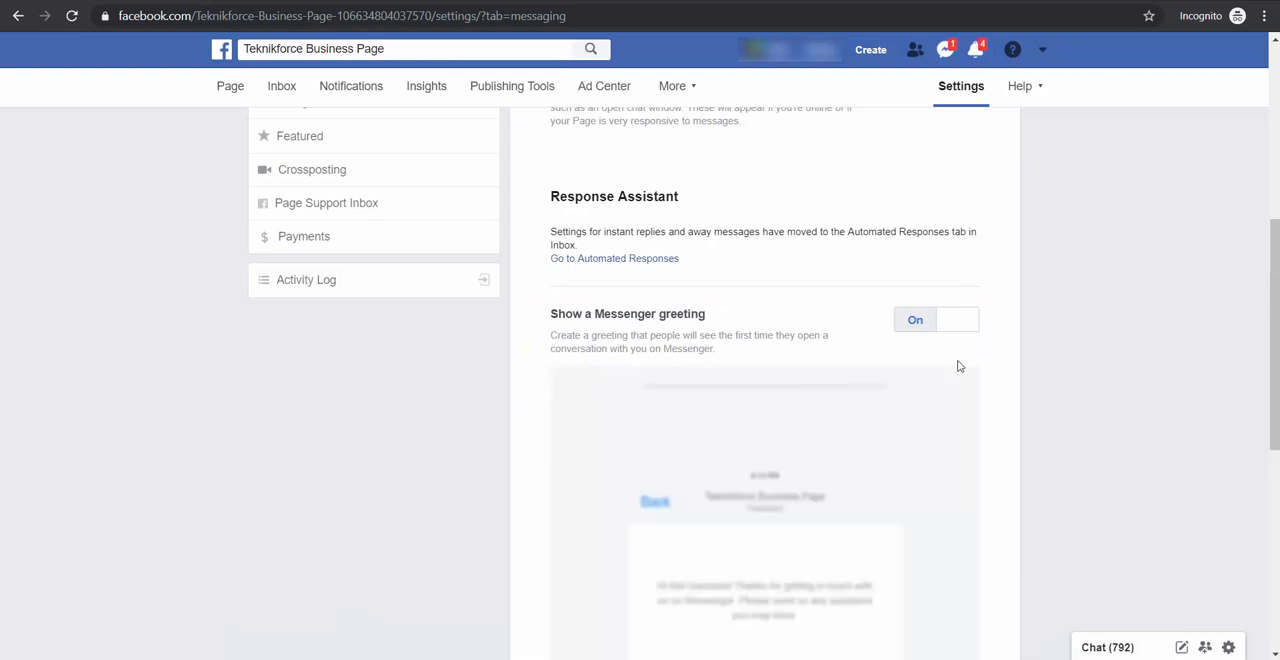
{"action": "scroll", "coordinate": [1029, 408], "scroll_direction": "down", "scroll_amount": 2}
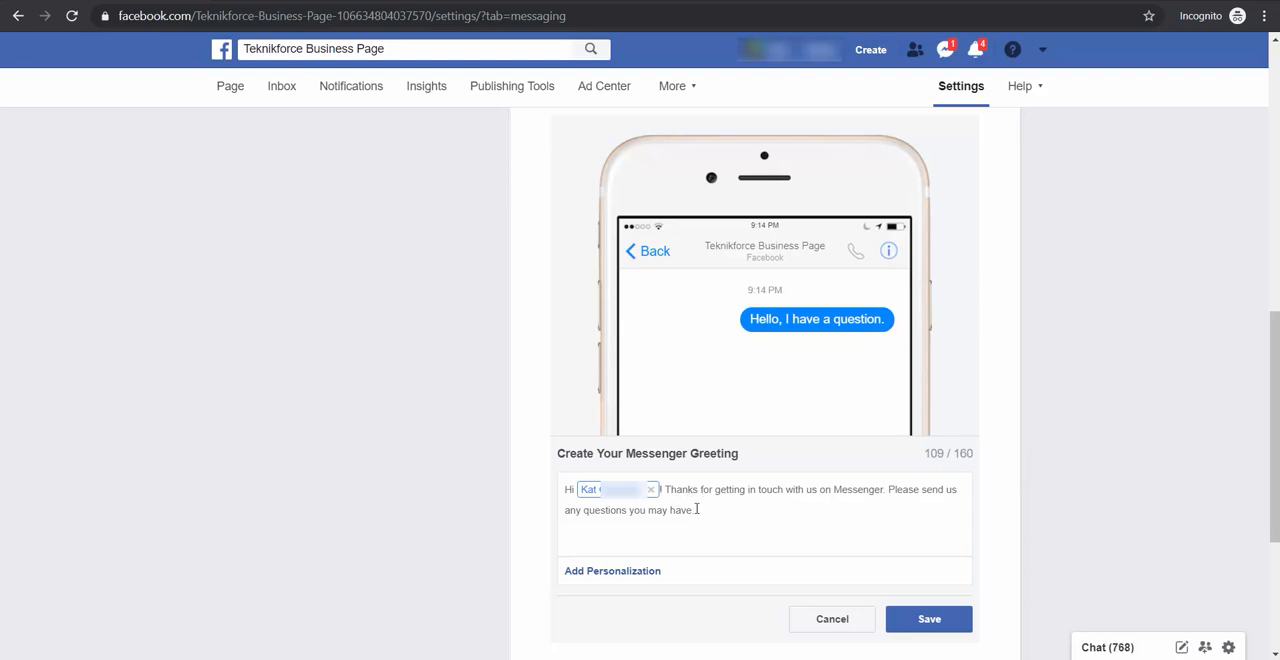
{"action": "left_click", "coordinate": [641, 575]}
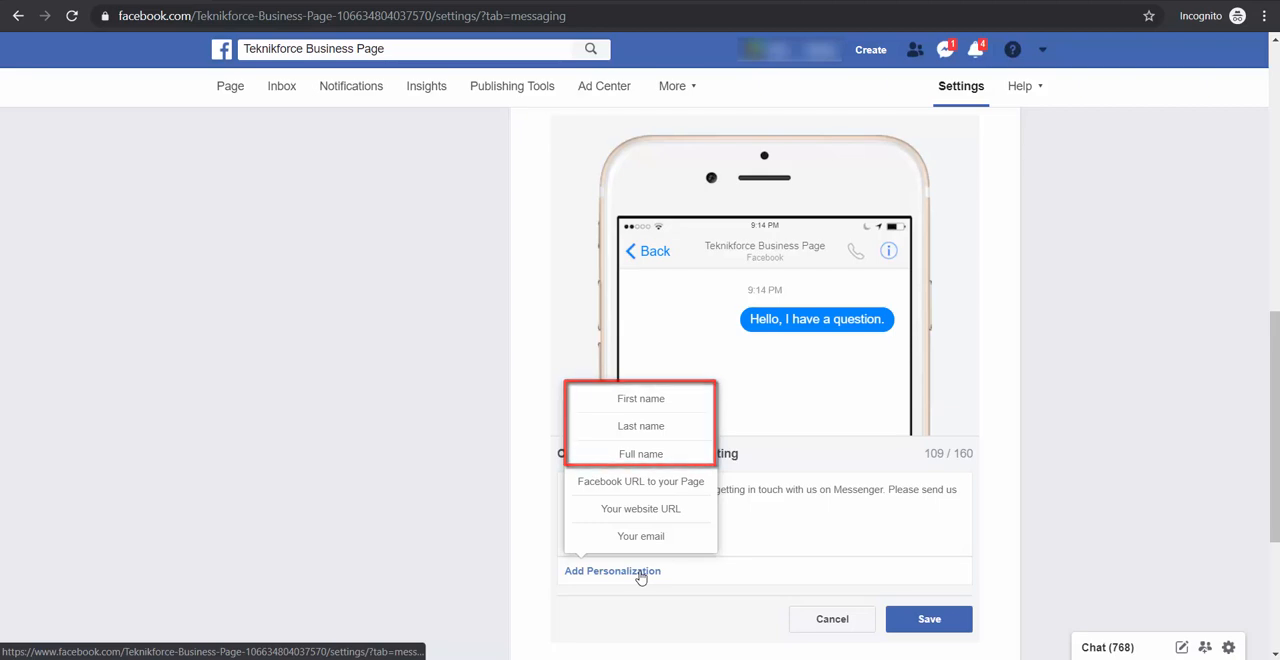
{"action": "left_click", "coordinate": [640, 426]}
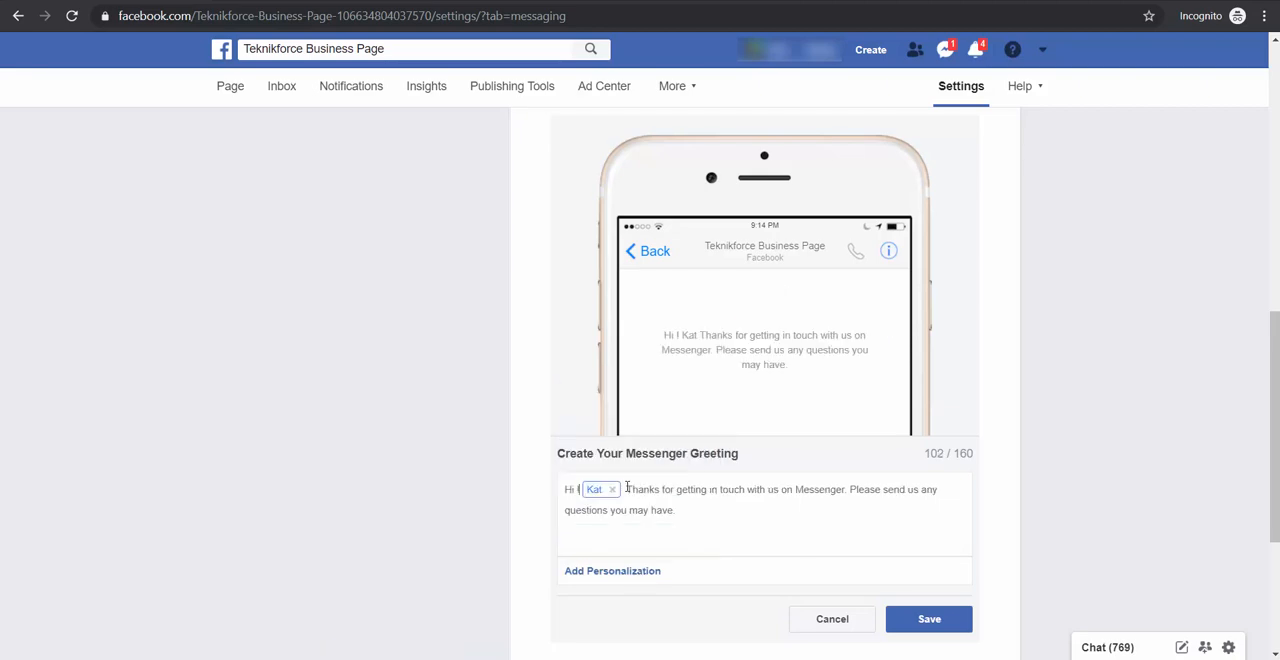
{"action": "left_click", "coordinate": [929, 619]}
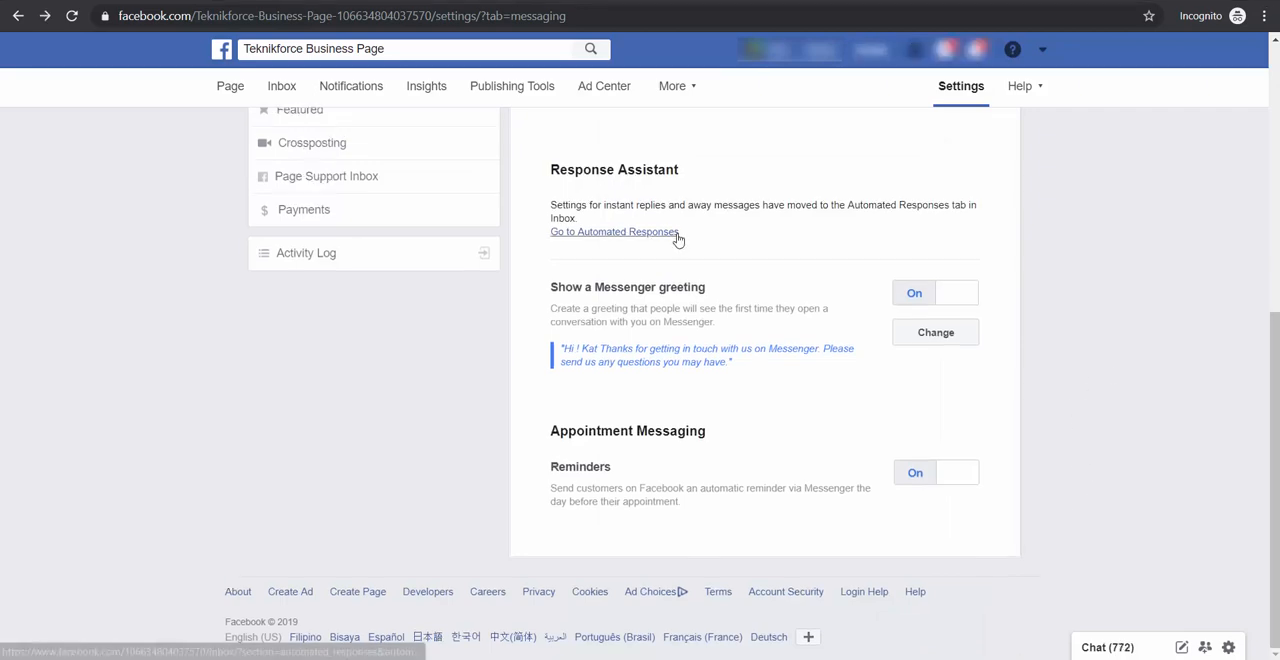
In Automated Responses, turn on Instant Reply and save its message with a first-name personalization after "Hi,"
{"action": "left_click", "coordinate": [672, 232]}
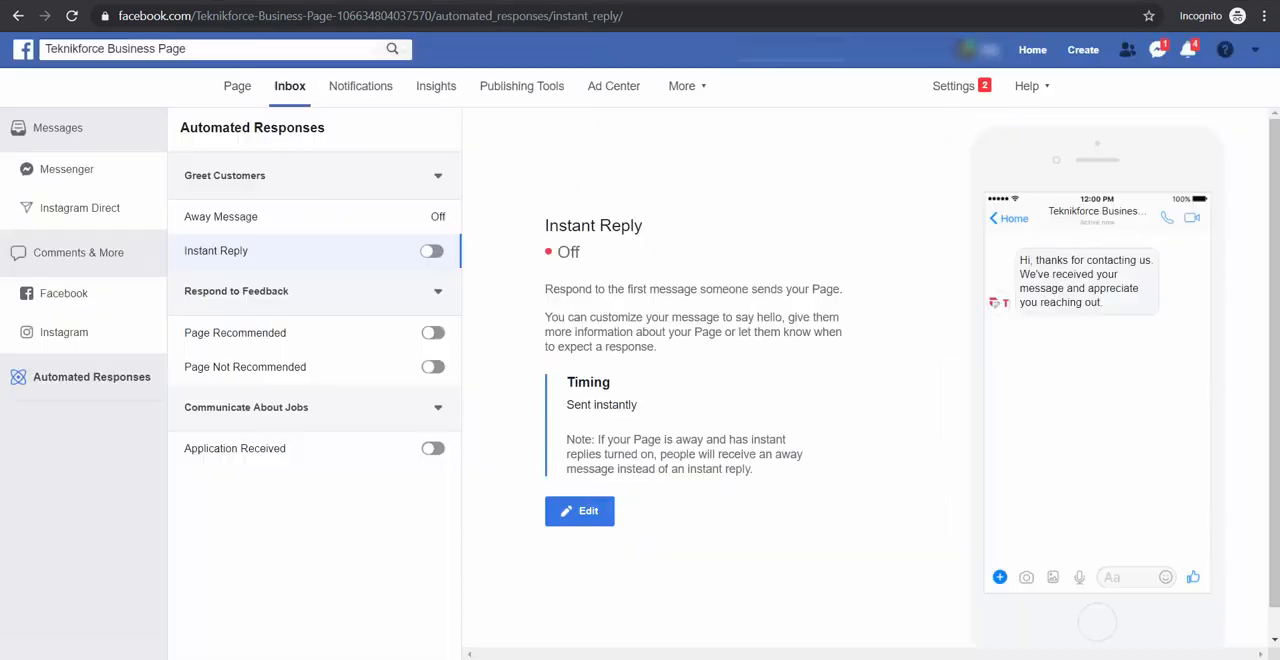
{"action": "left_click", "coordinate": [431, 251]}
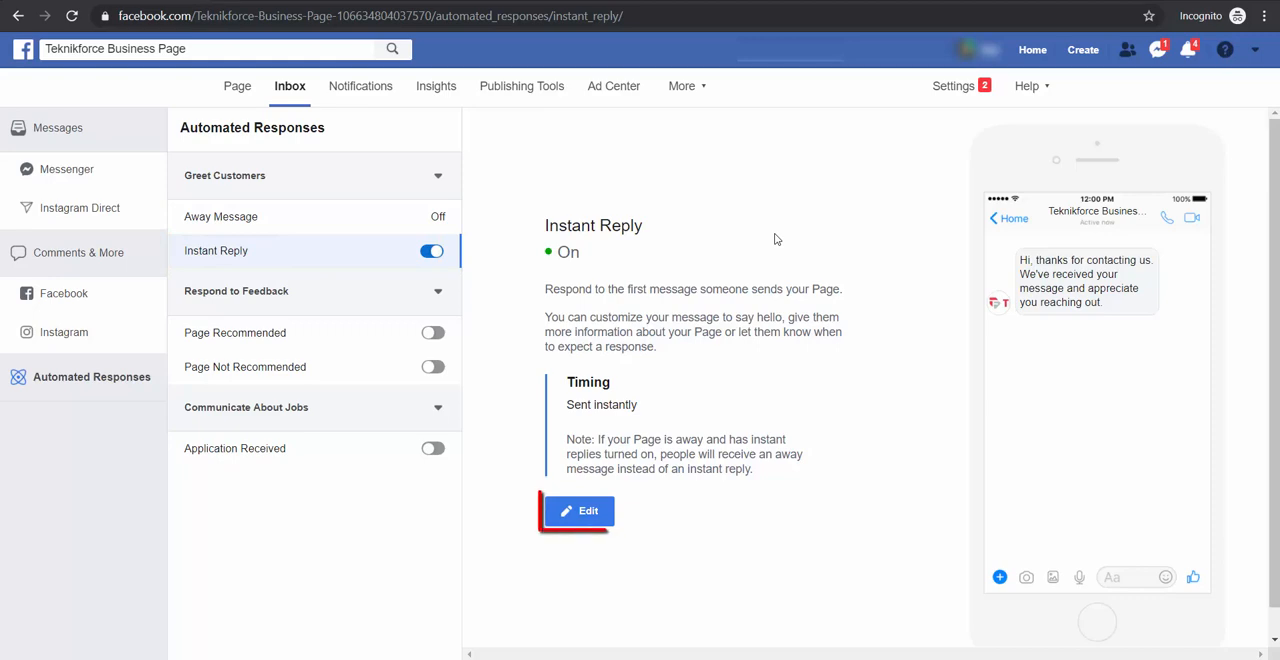
{"action": "left_click", "coordinate": [590, 510]}
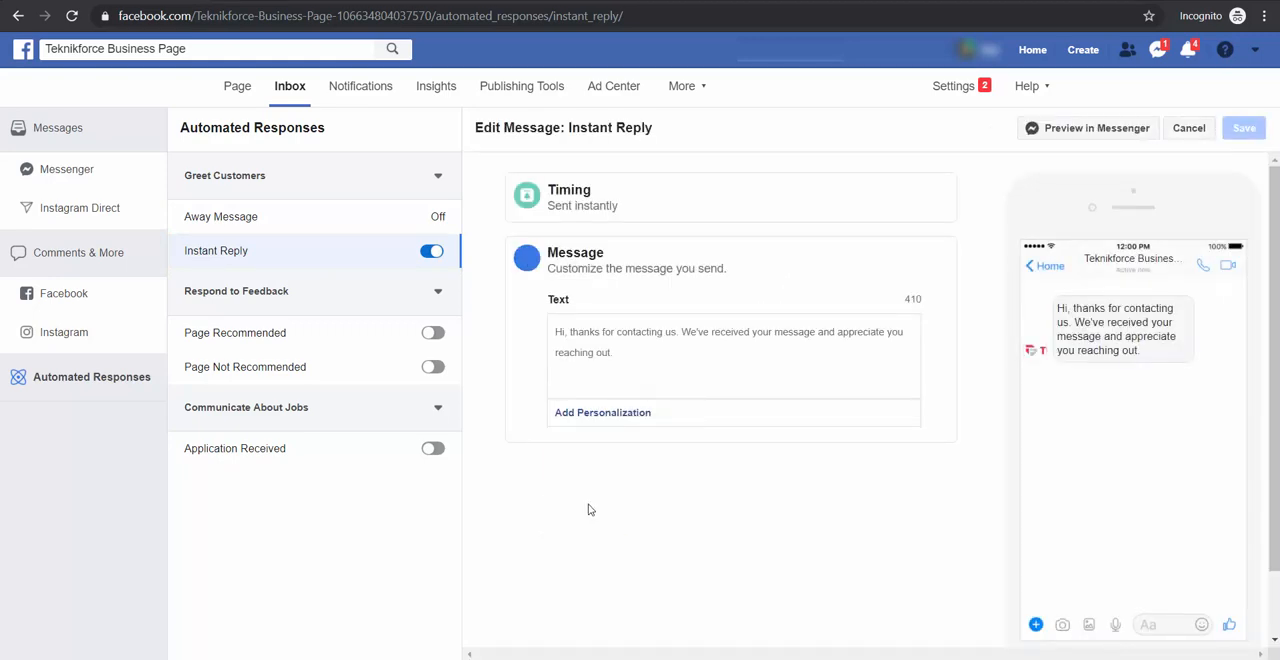
{"action": "left_click", "coordinate": [588, 418]}
{"action": "left_click", "coordinate": [622, 161]}
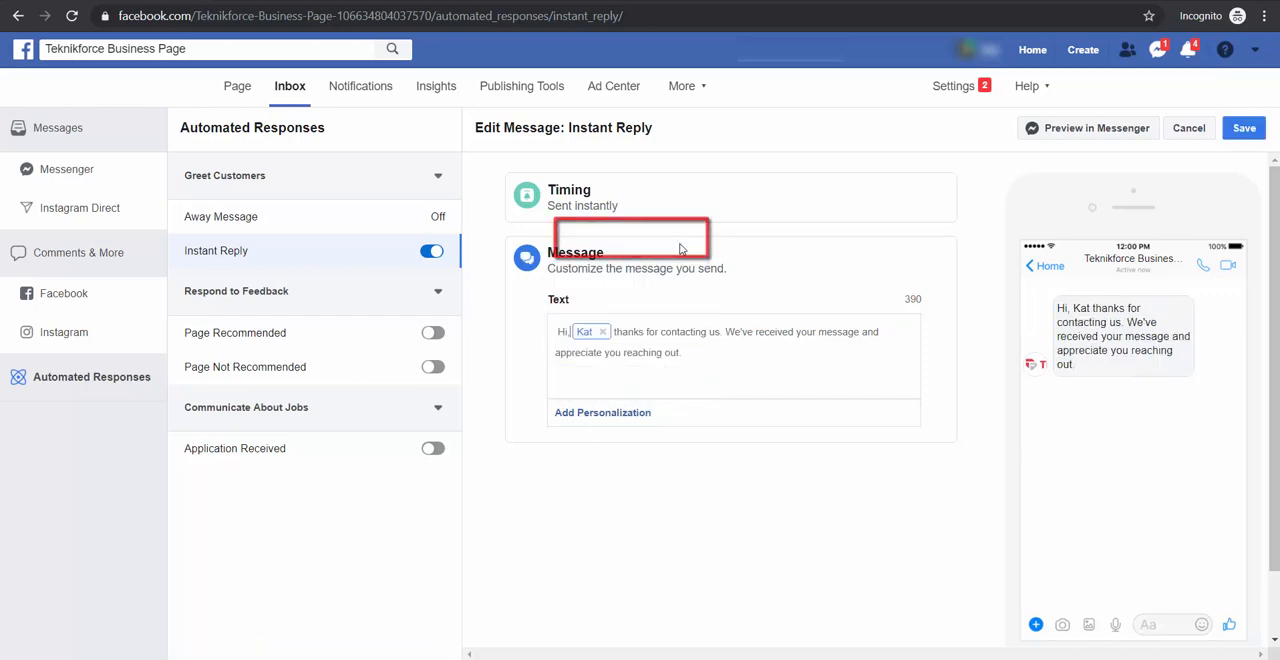
{"action": "left_click", "coordinate": [1244, 130]}
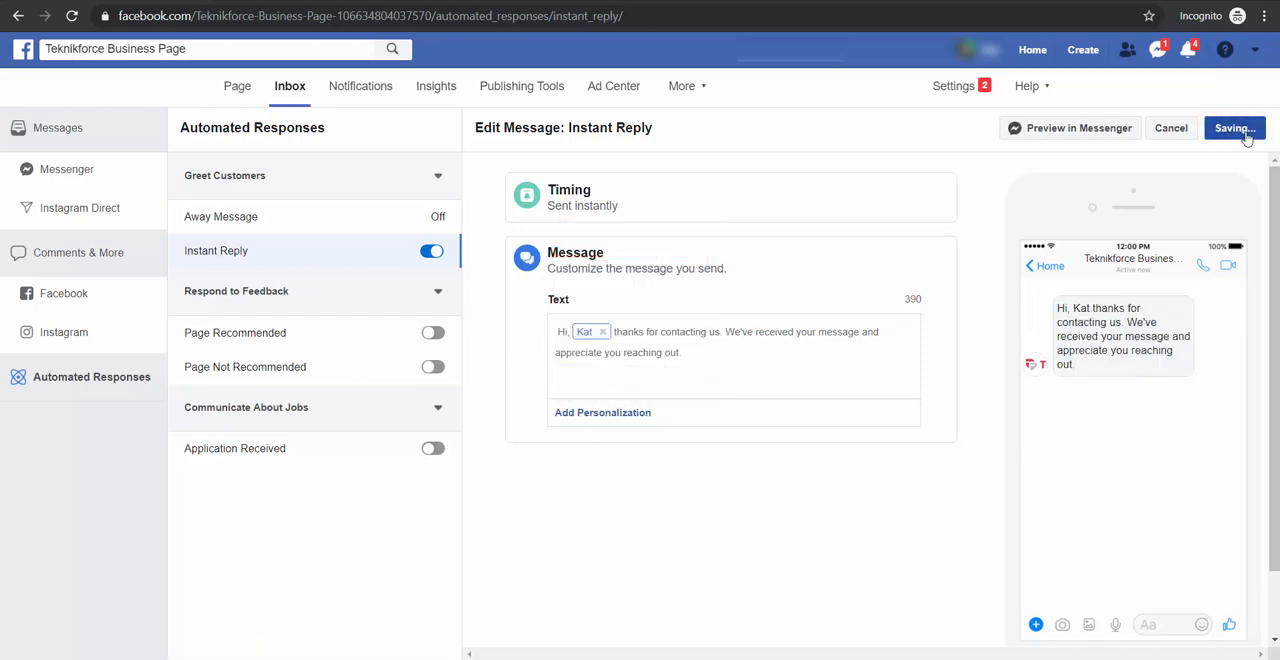
Add a first-name personalization at the start of the Away Message text
{"action": "left_click", "coordinate": [268, 220]}
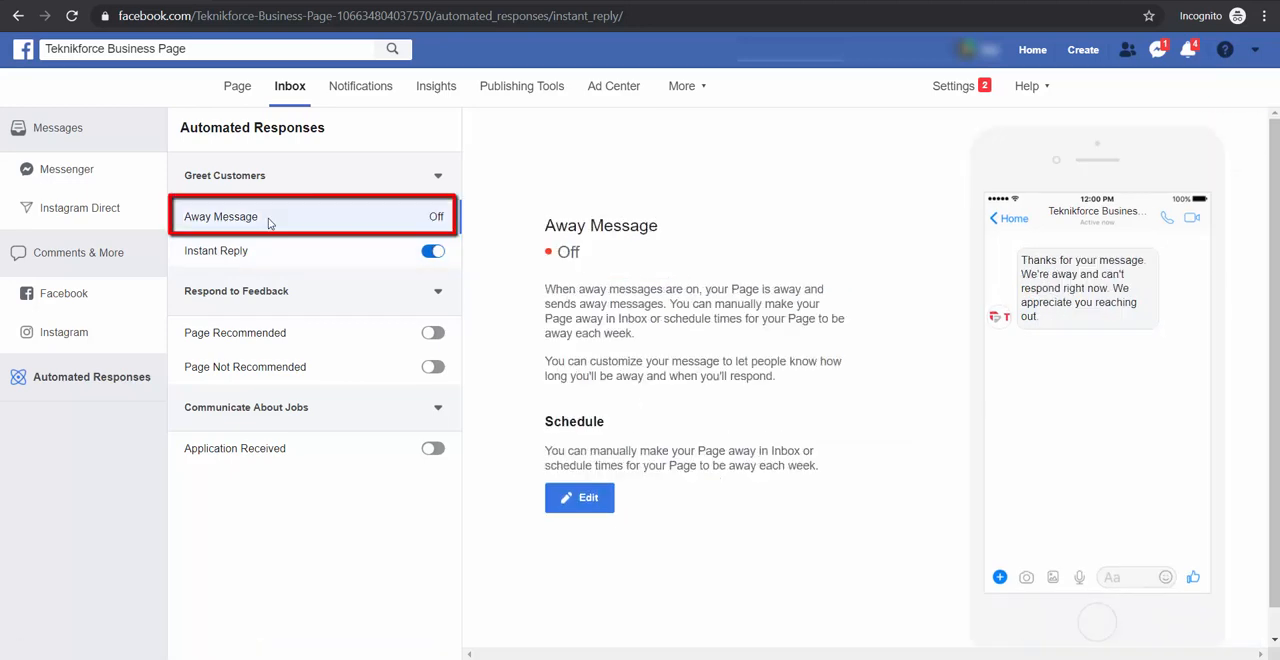
{"action": "left_click", "coordinate": [583, 498]}
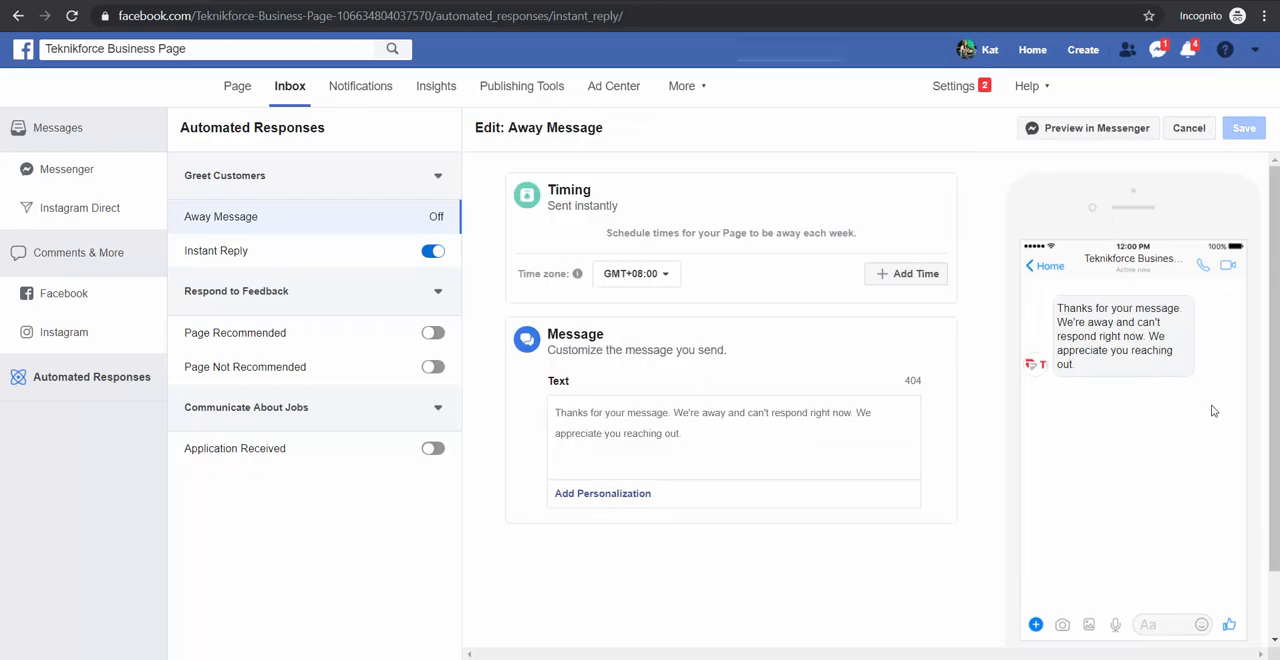
{"action": "left_click", "coordinate": [603, 493]}
{"action": "left_click", "coordinate": [625, 323]}
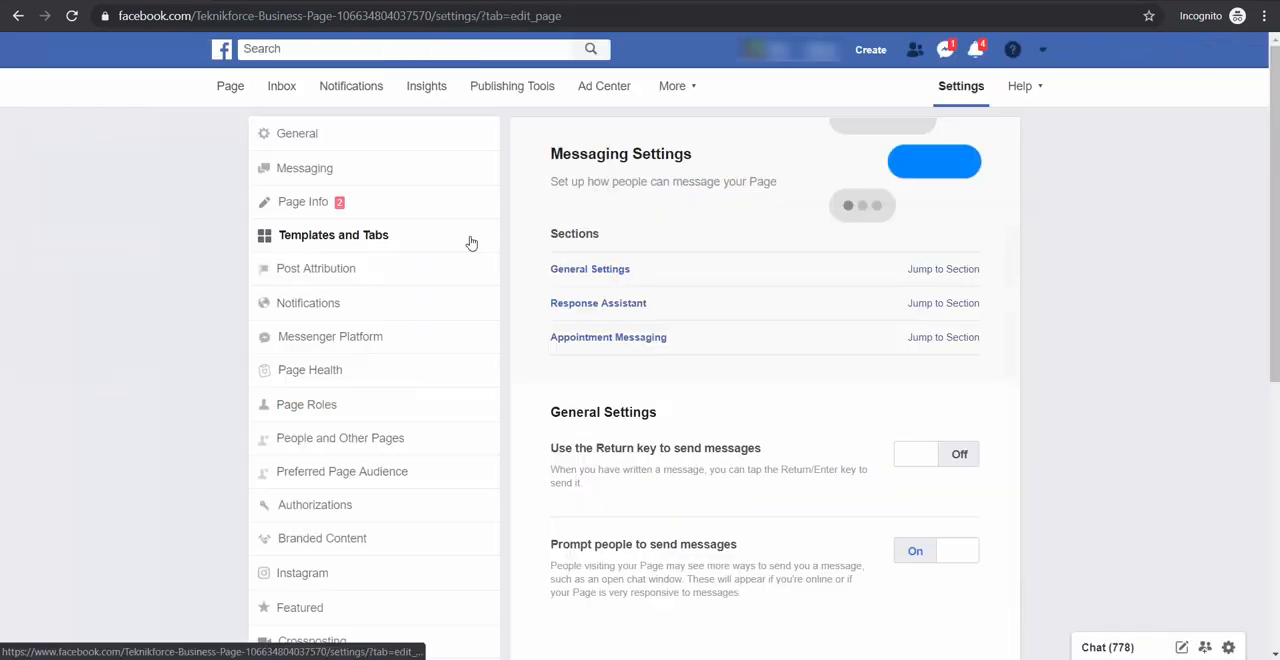
In the Templates and Tabs settings, review the Business template's details and apply it to the Page
{"action": "left_click", "coordinate": [469, 238]}
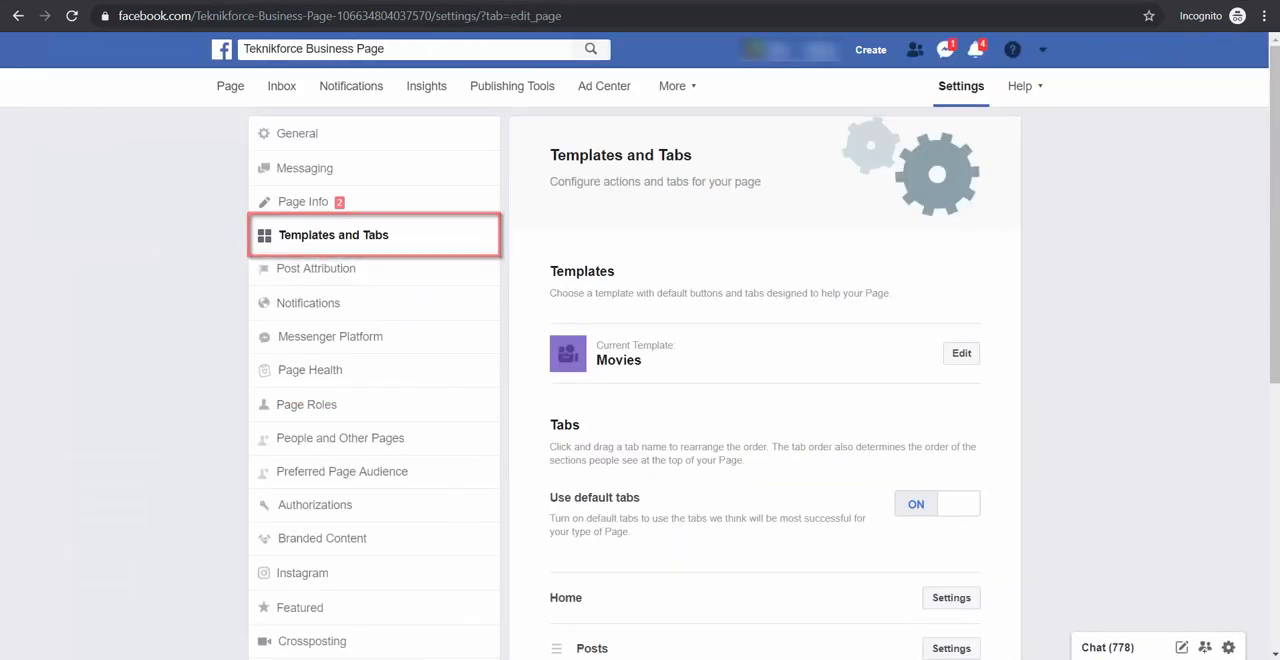
{"action": "left_click", "coordinate": [963, 355]}
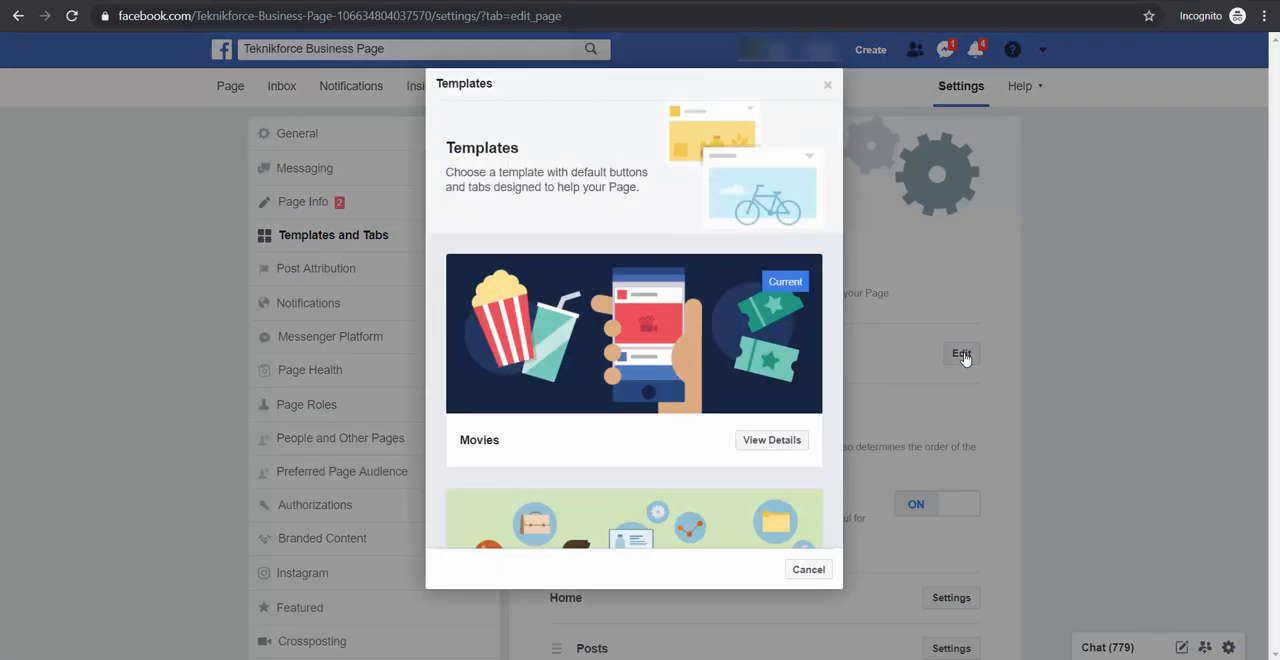
{"action": "left_click_drag", "start_coordinate": [837, 161], "coordinate": [840, 223]}
{"action": "left_click", "coordinate": [800, 313]}
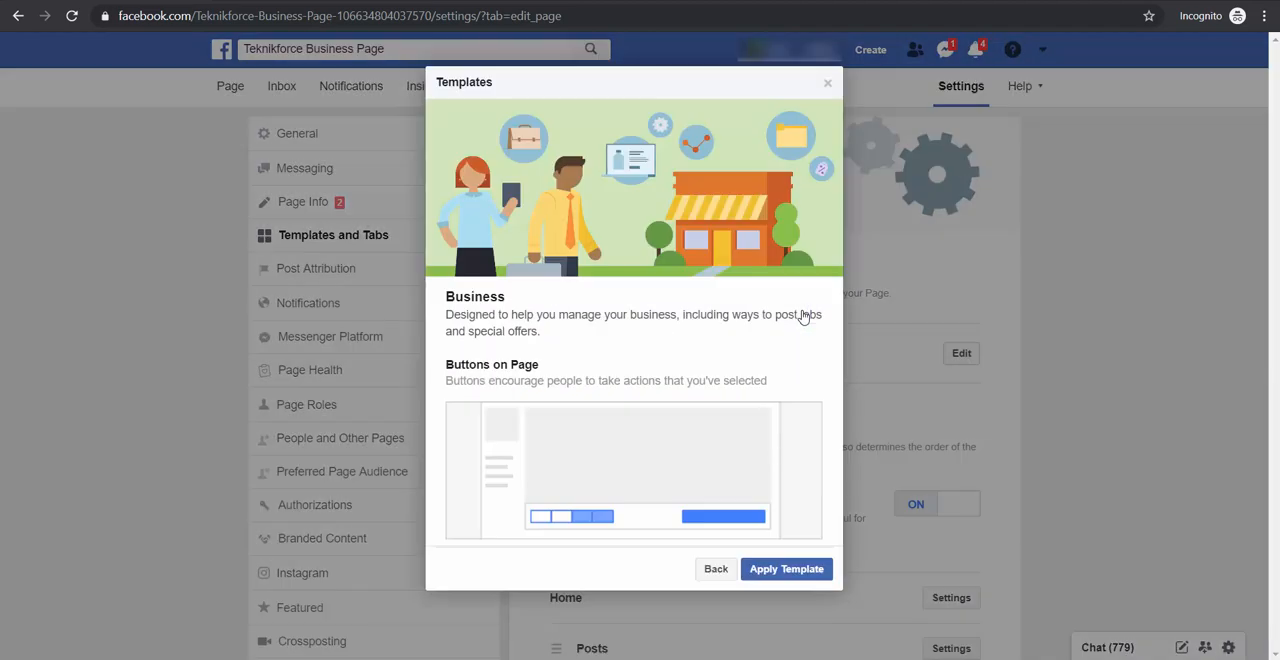
{"action": "scroll", "coordinate": [814, 449], "scroll_direction": "down", "scroll_amount": 3}
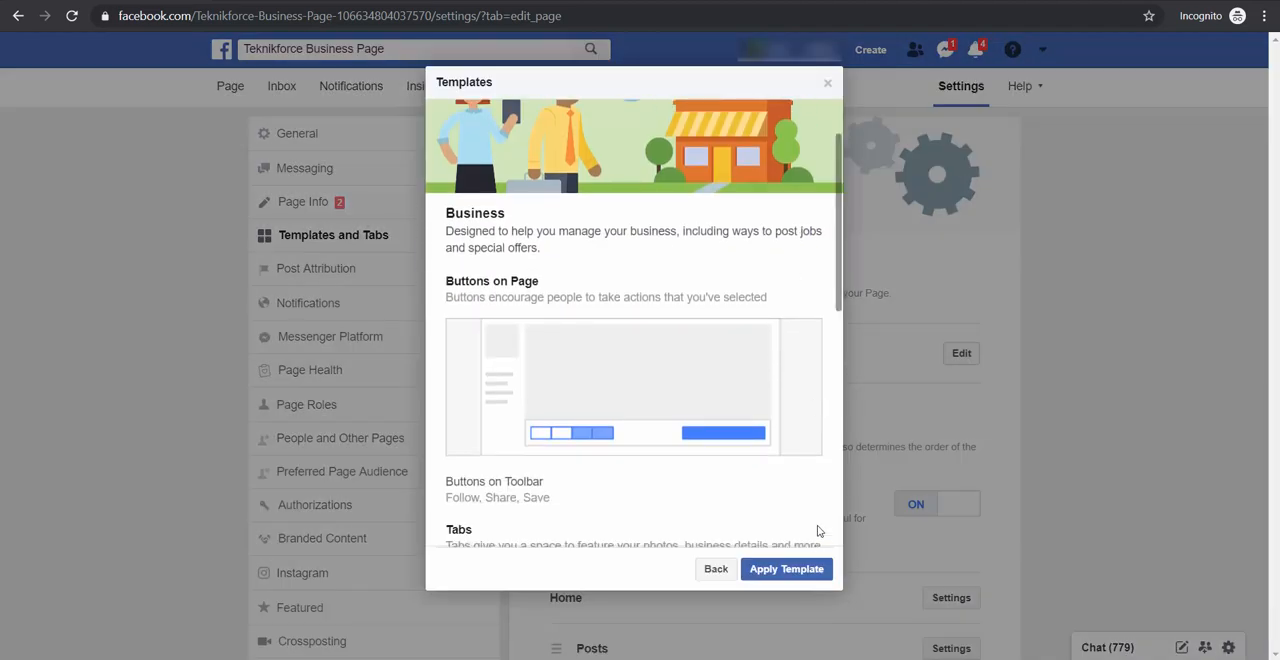
{"action": "left_click_drag", "start_coordinate": [836, 343], "coordinate": [826, 462]}
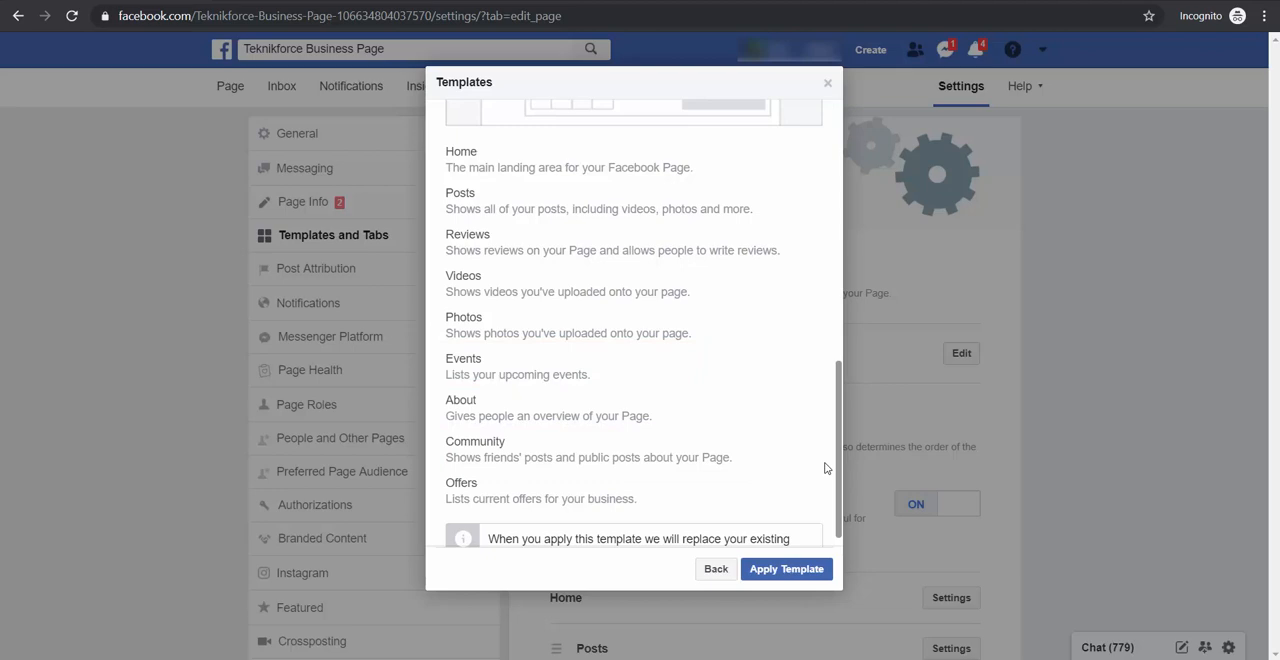
{"action": "left_click", "coordinate": [828, 576]}
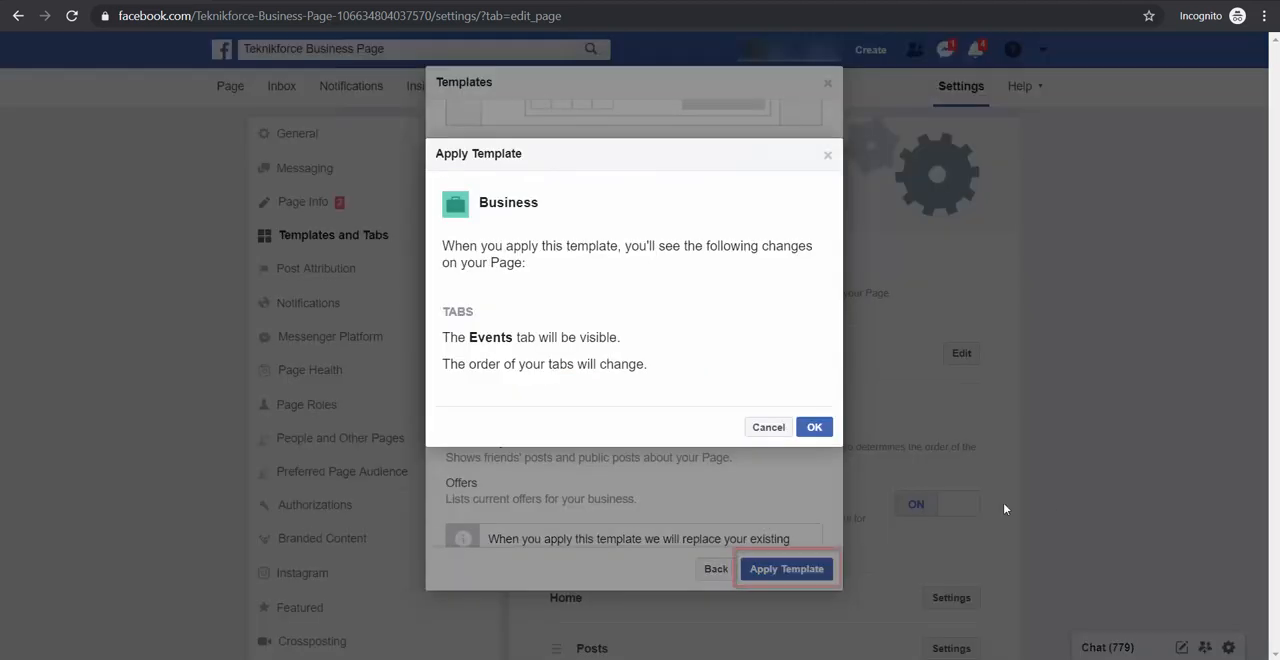
{"action": "left_click", "coordinate": [815, 428]}
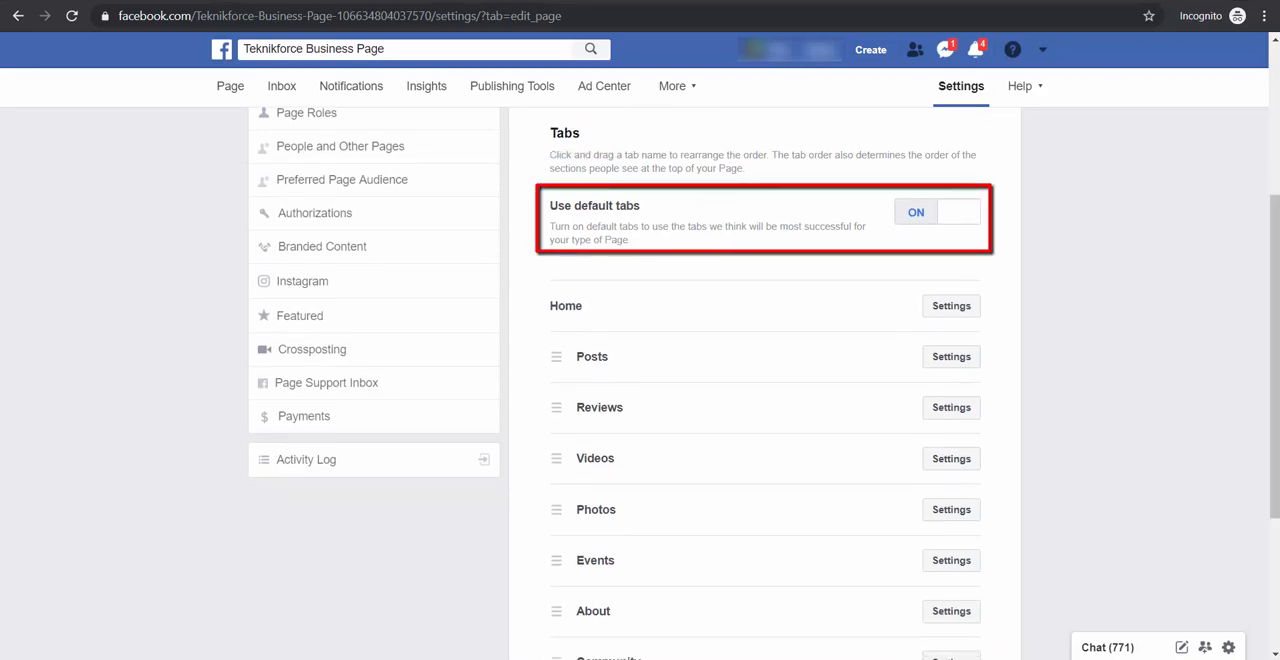
Move the About tab directly below Home in the tab order, and turn off the Offers tab
{"action": "scroll", "coordinate": [561, 481], "scroll_direction": "down", "scroll_amount": 1}
{"action": "left_click_drag", "start_coordinate": [561, 481], "coordinate": [559, 223]}
{"action": "left_click", "coordinate": [951, 578]}
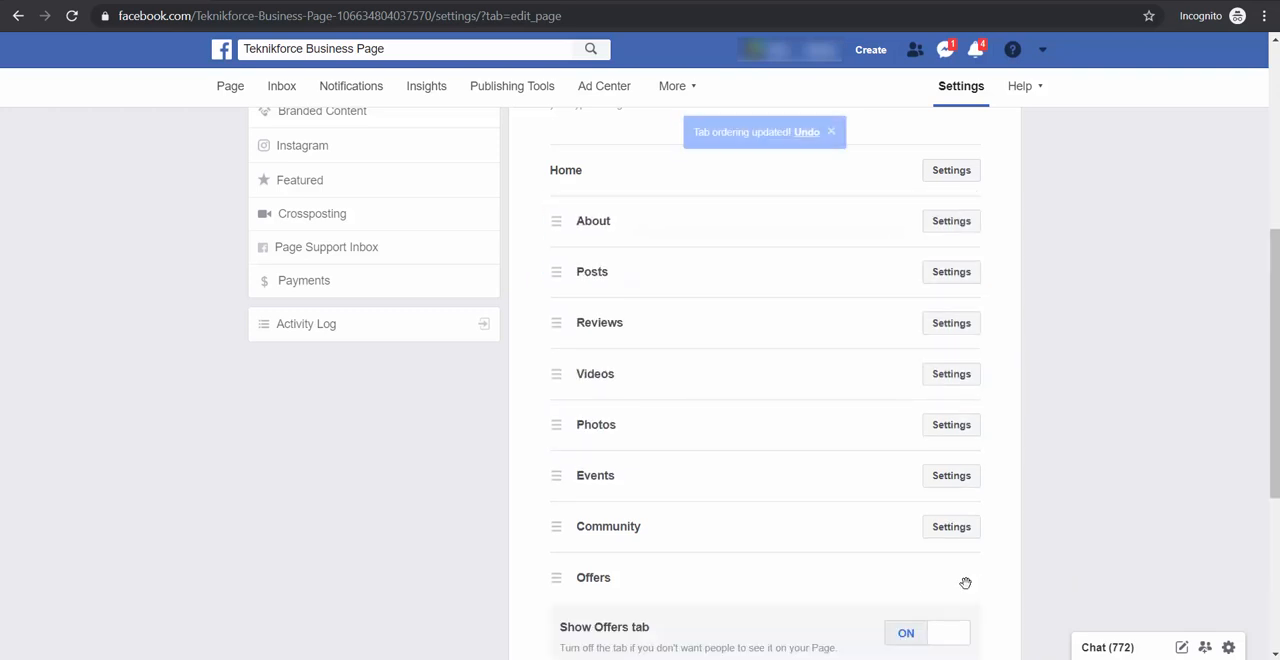
{"action": "scroll", "coordinate": [966, 580], "scroll_direction": "down", "scroll_amount": 2}
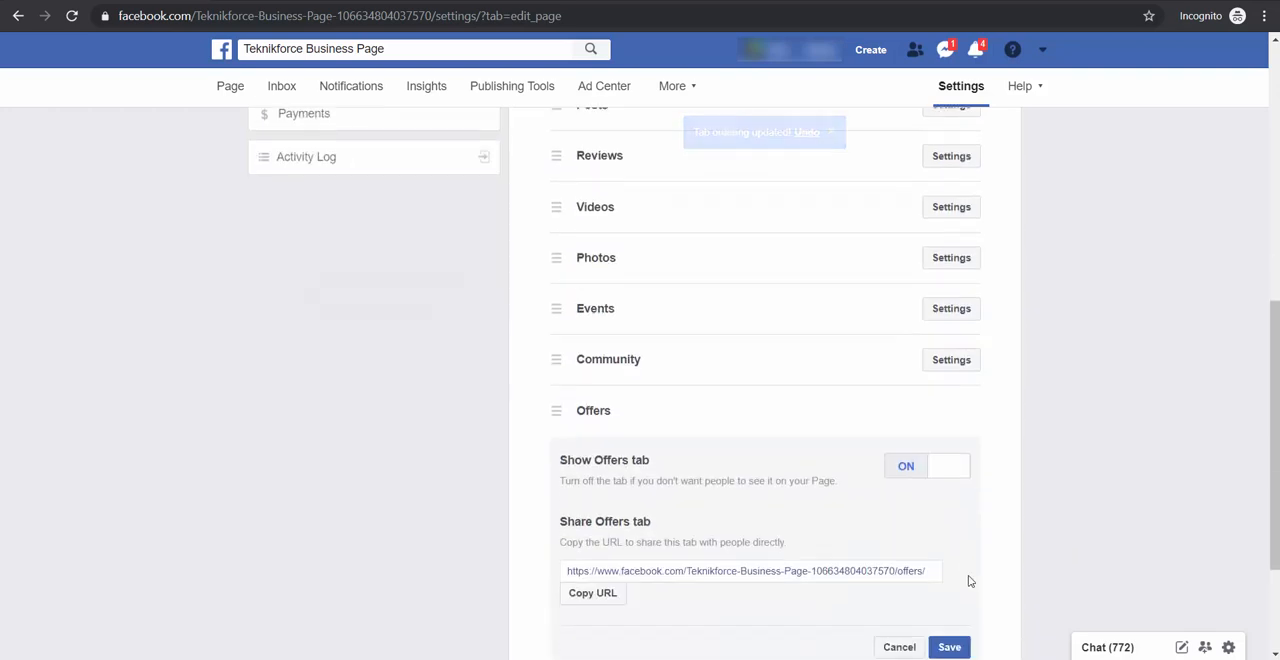
{"action": "left_click", "coordinate": [935, 473]}
{"action": "left_click", "coordinate": [962, 649]}
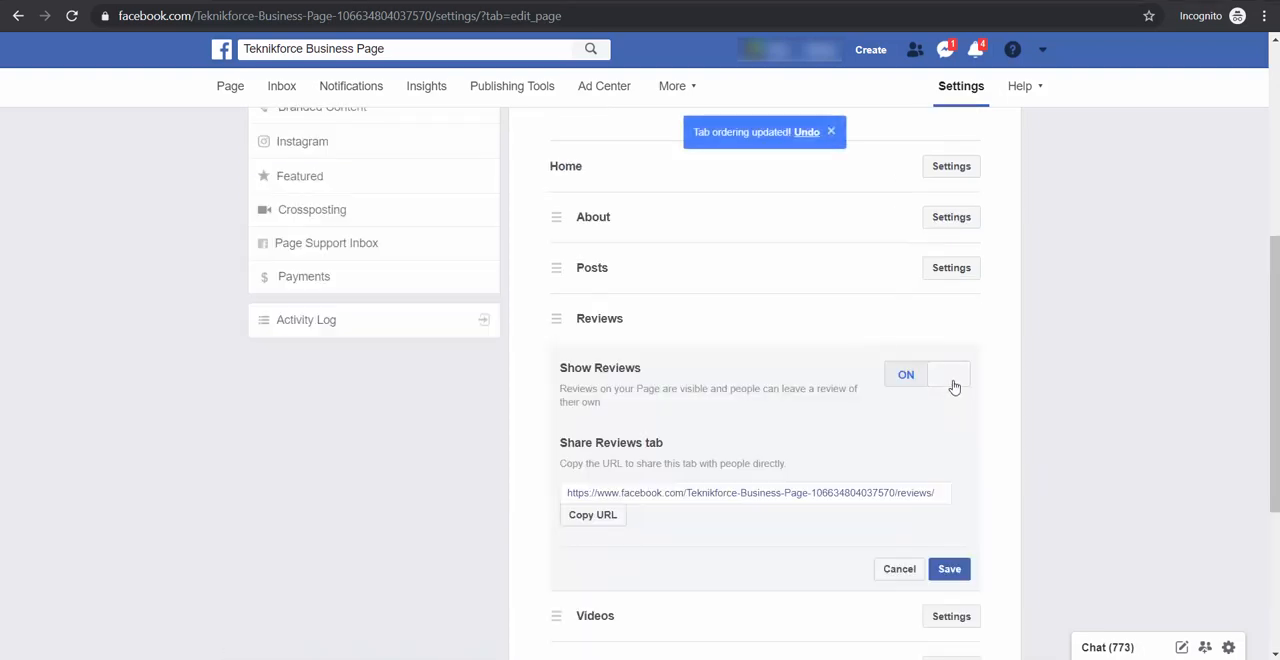
Turn off the Reviews and Events tabs, saving each change
{"action": "left_click", "coordinate": [950, 385]}
{"action": "left_click", "coordinate": [949, 569]}
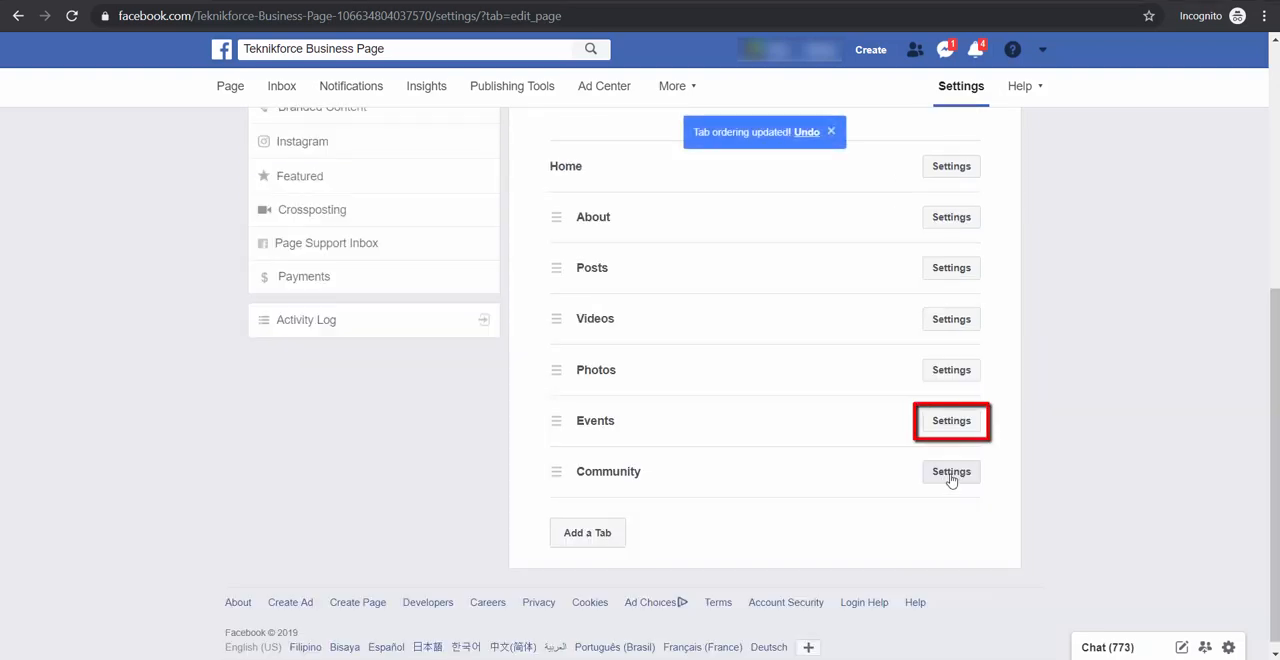
{"action": "left_click", "coordinate": [930, 426]}
{"action": "left_click", "coordinate": [938, 477]}
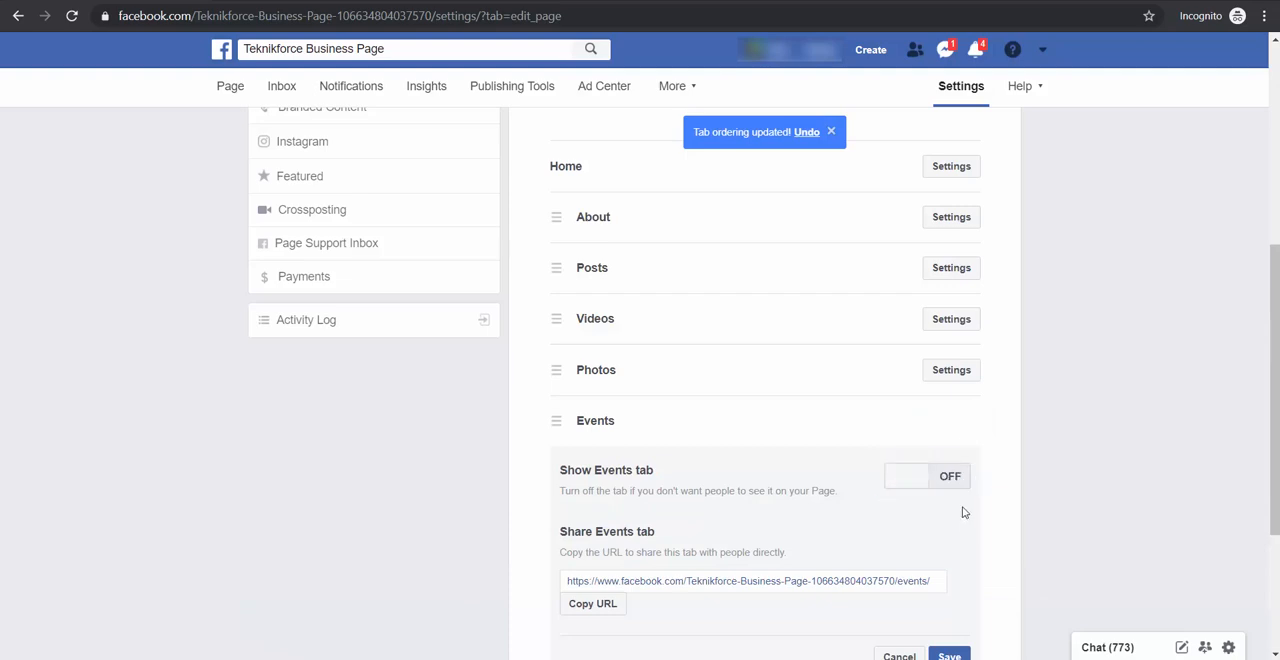
{"action": "left_click", "coordinate": [948, 655]}
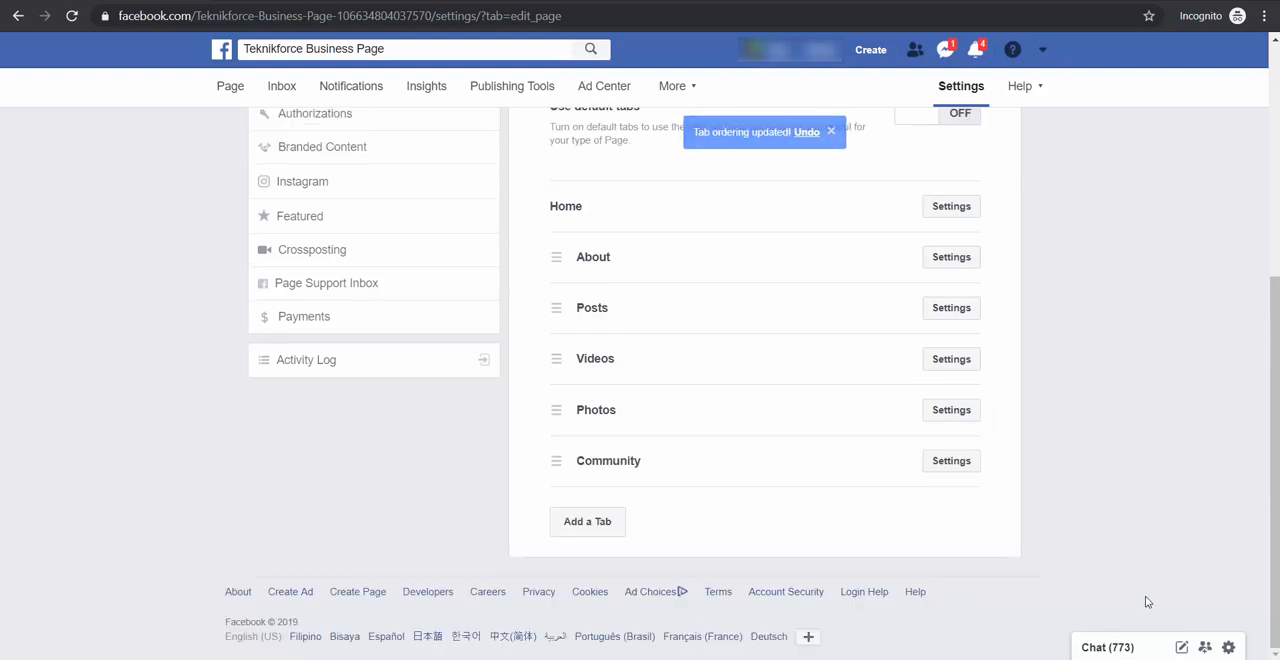
Review the Page's Post Attribution settings and open the Notifications settings
{"action": "scroll", "coordinate": [640, 380], "scroll_direction": "up", "scroll_amount": 4}
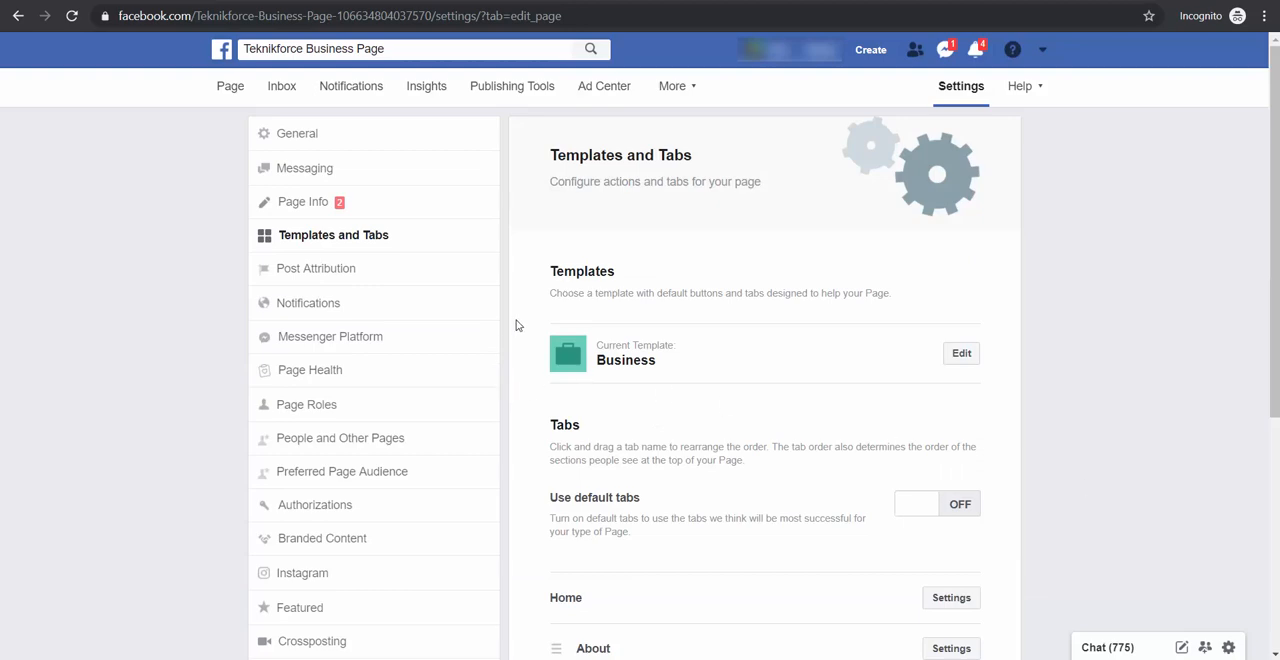
{"action": "left_click", "coordinate": [485, 270]}
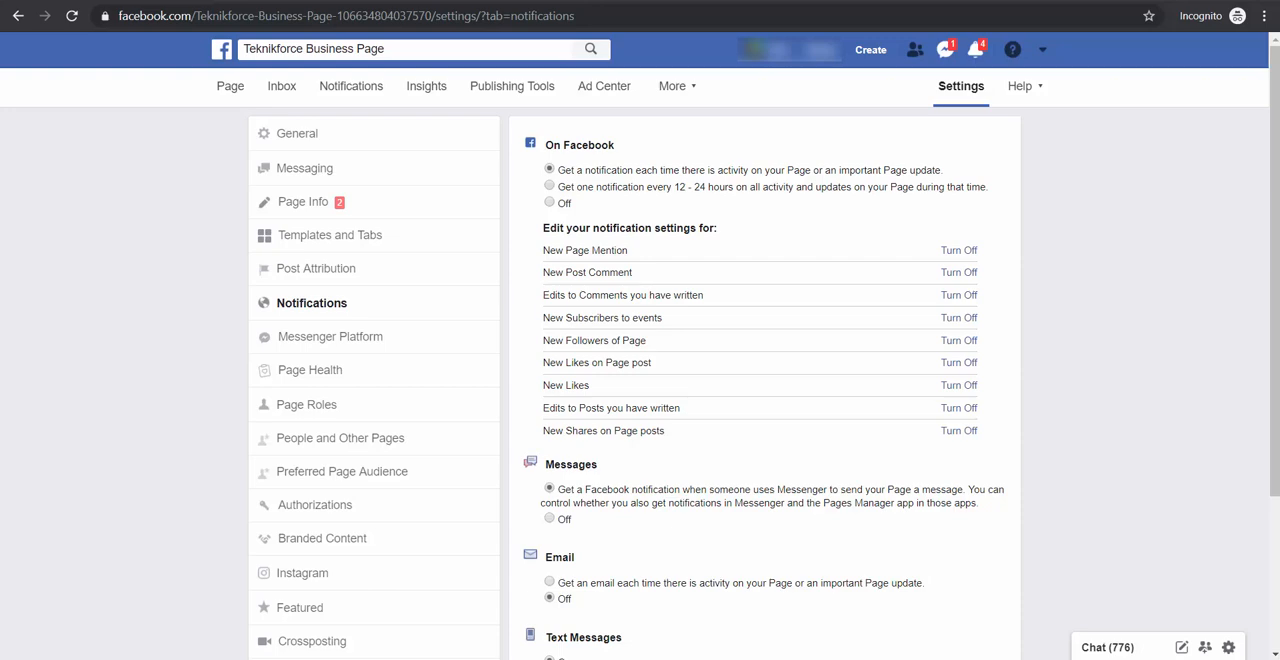
Try the 12 - 24 hour and Off options for notifications on Facebook, and restore a notification for each Page activity
{"action": "left_click", "coordinate": [551, 187]}
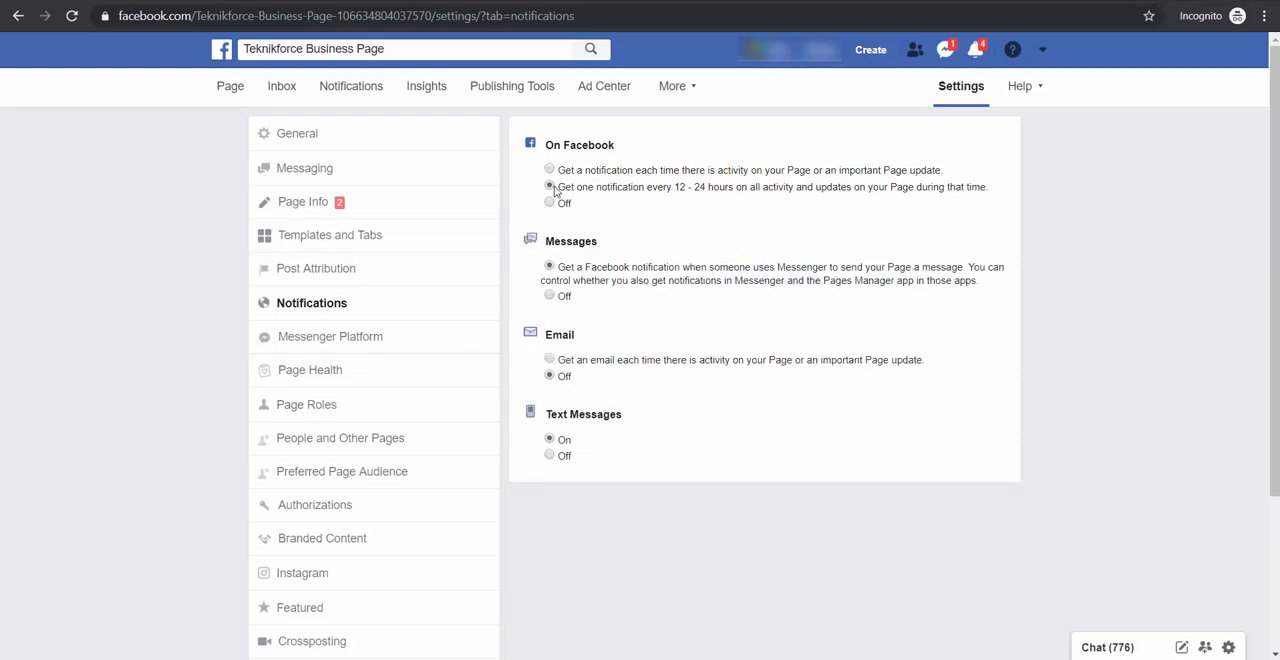
{"action": "left_click", "coordinate": [550, 205]}
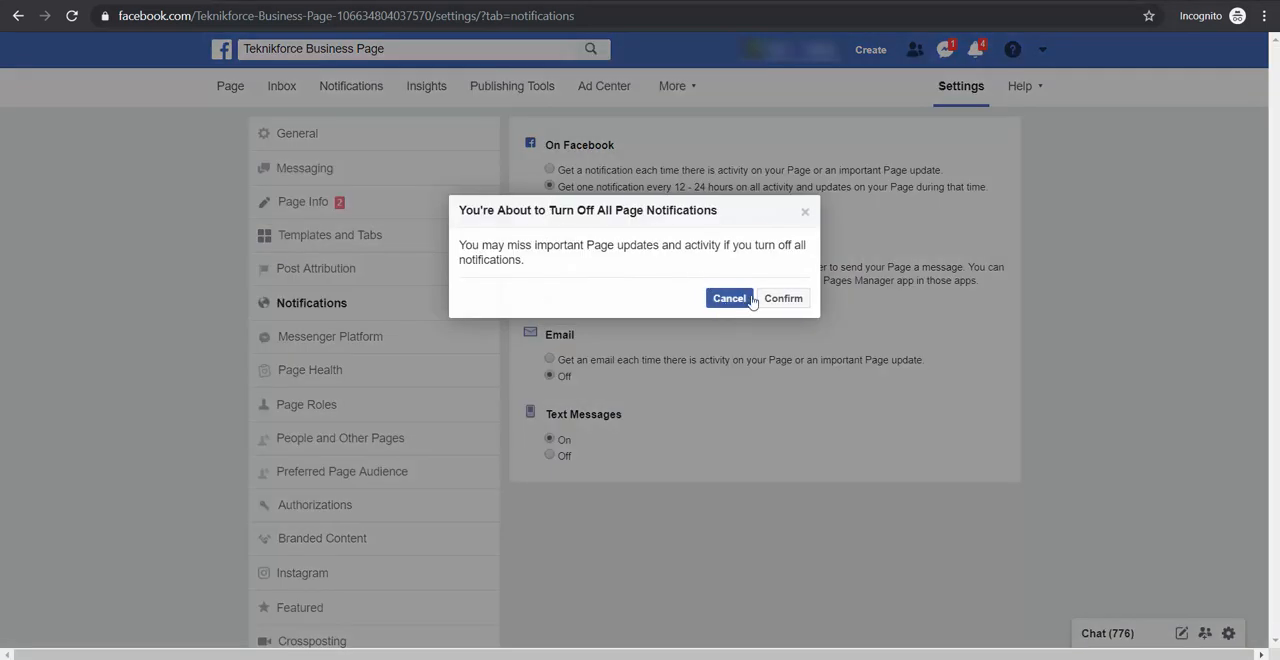
{"action": "left_click", "coordinate": [735, 298]}
{"action": "left_click", "coordinate": [567, 172]}
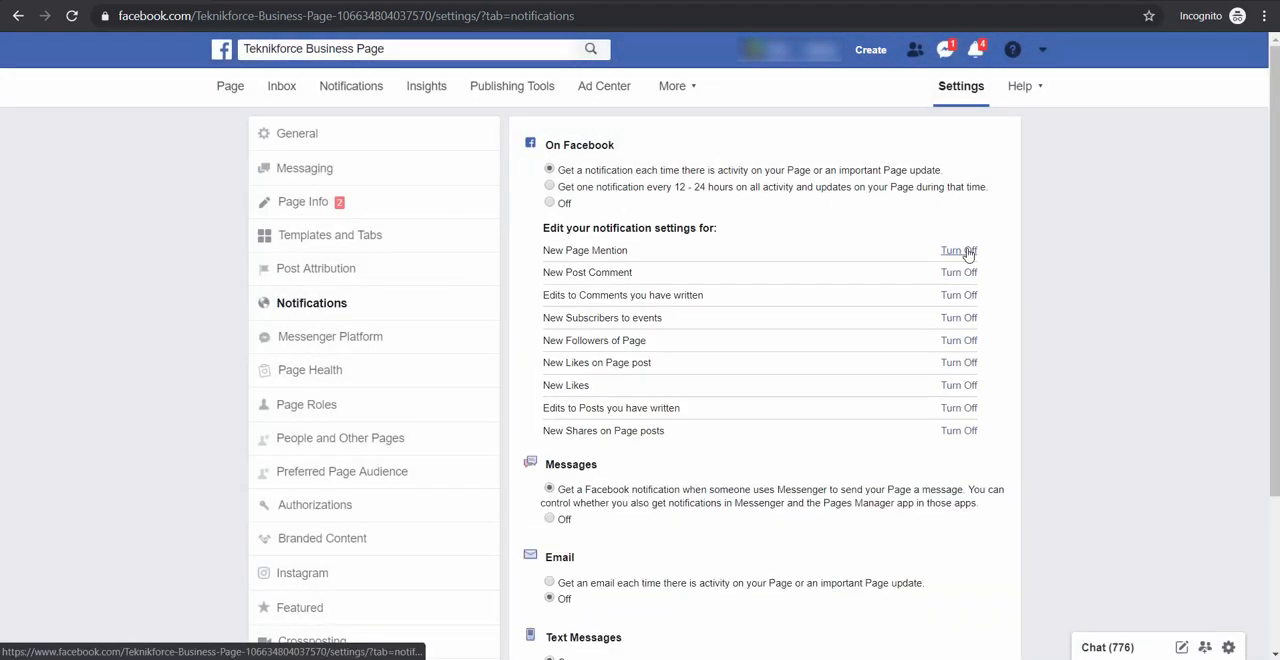
Toggle New Page Mention notifications off and back on, and turn off those for New Subscribers to events and New Followers of Page
{"action": "left_click", "coordinate": [966, 251]}
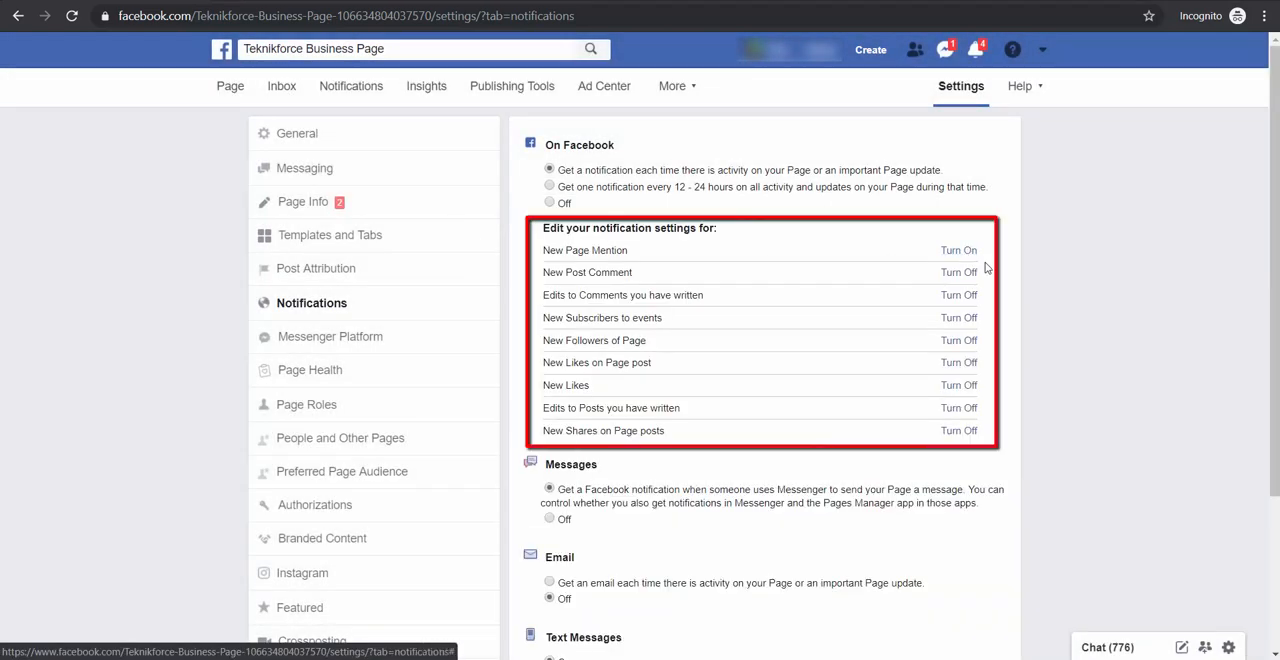
{"action": "left_click", "coordinate": [962, 251]}
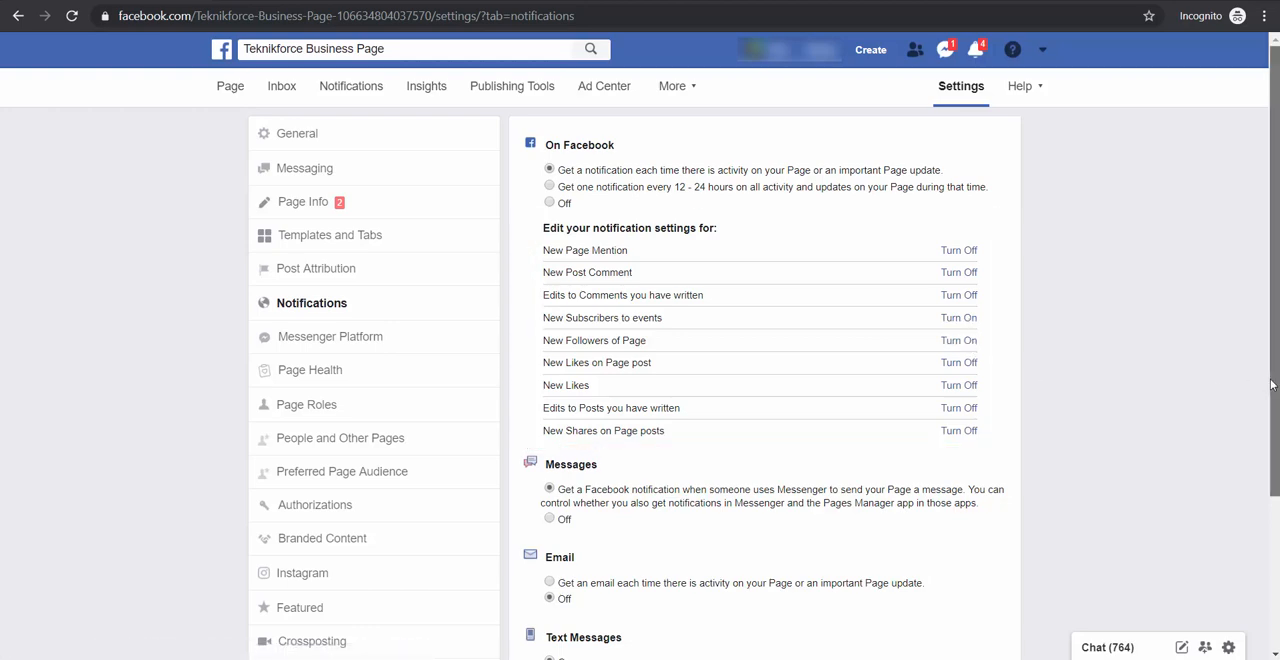
Review the remaining notification settings, then the Messenger Platform's General Settings, Messenger Link and Advanced Messaging Features
{"action": "scroll", "coordinate": [1263, 508], "scroll_direction": "down", "scroll_amount": 2}
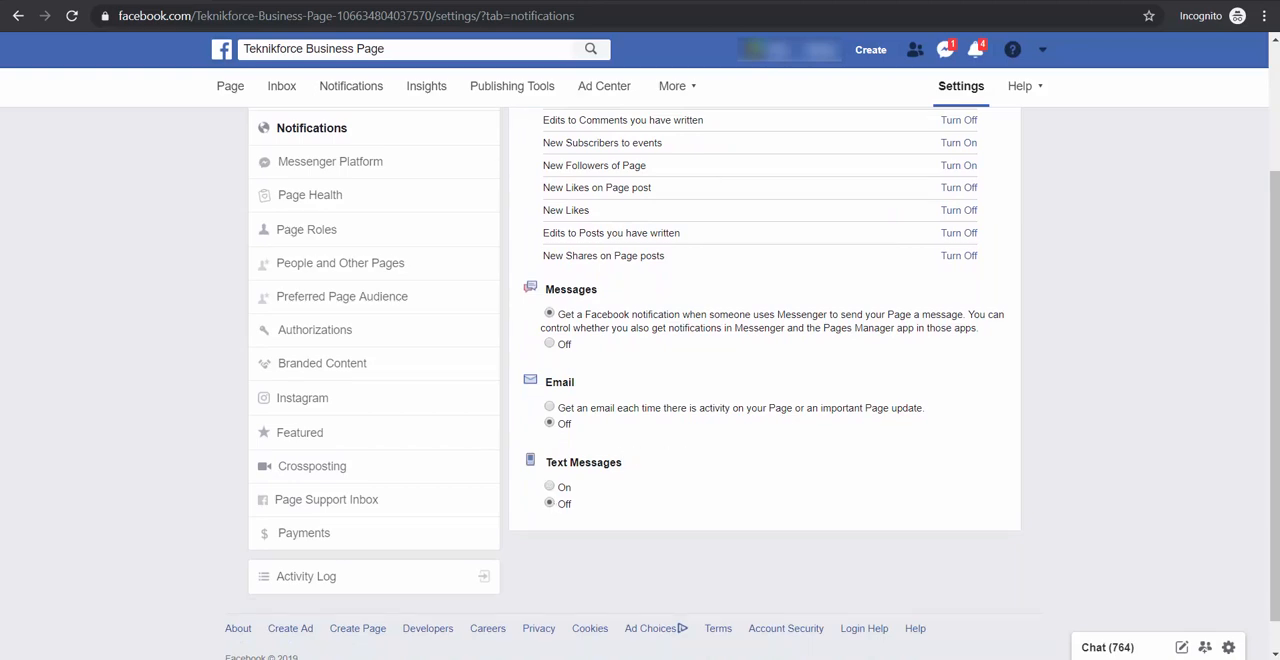
{"action": "scroll", "coordinate": [640, 380], "scroll_direction": "up", "scroll_amount": 2}
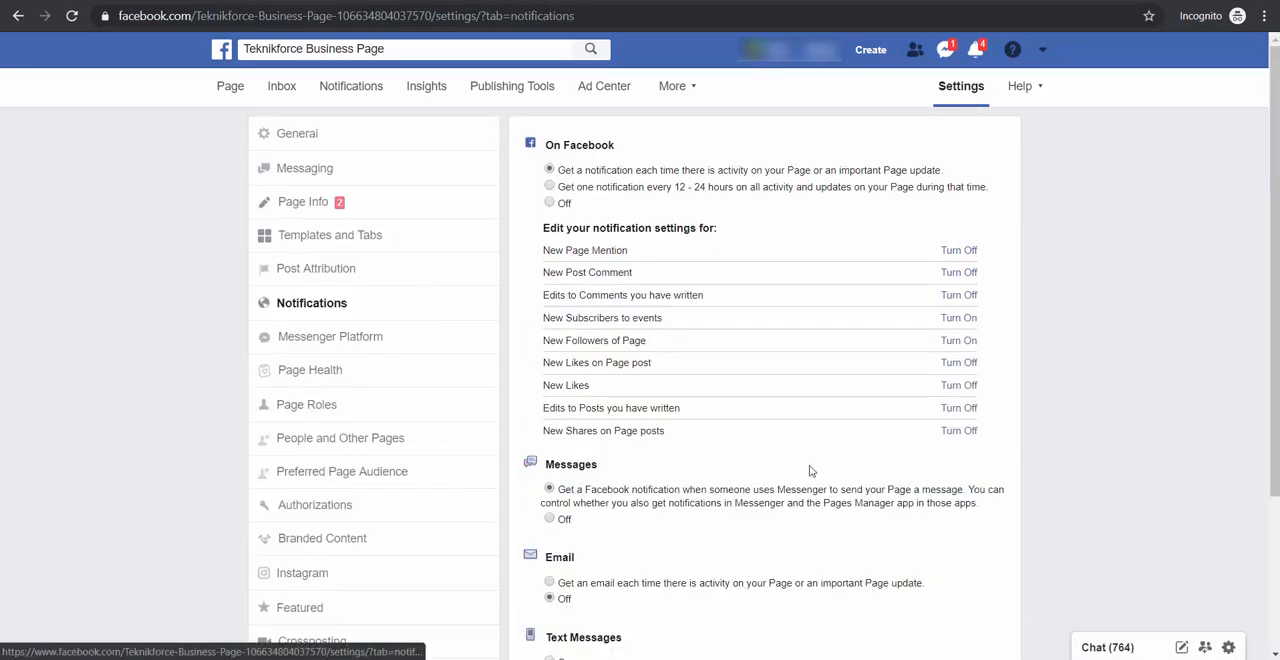
{"action": "left_click", "coordinate": [489, 344]}
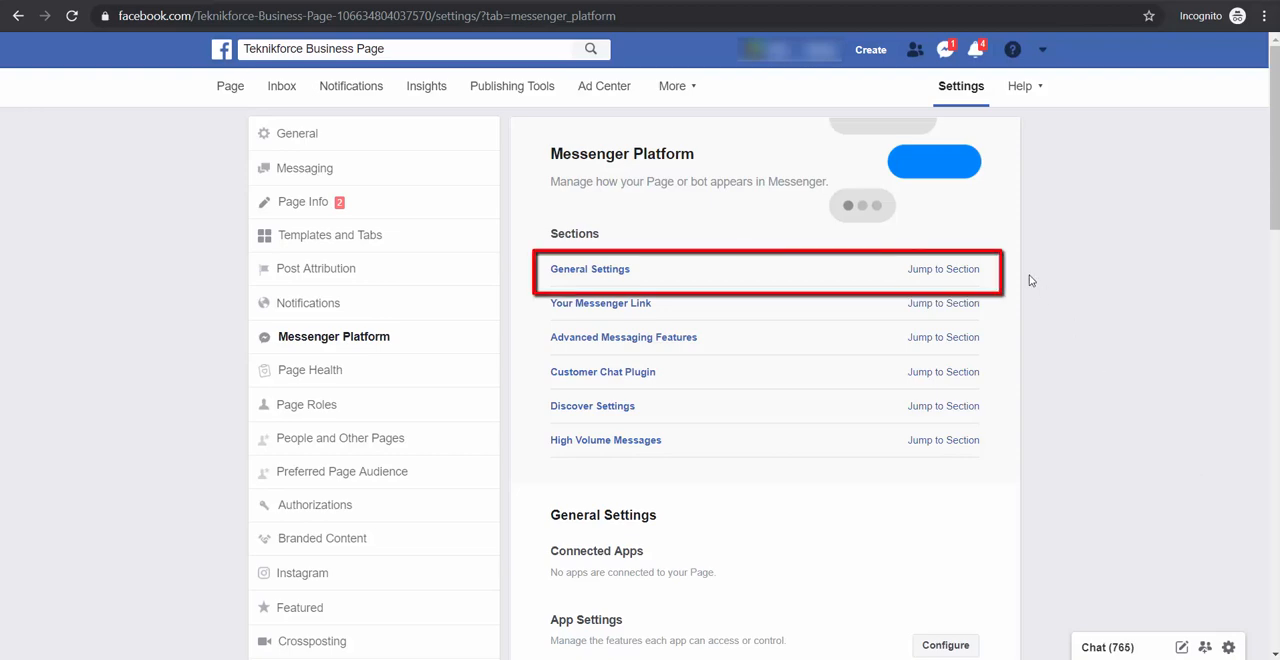
{"action": "left_click", "coordinate": [952, 269]}
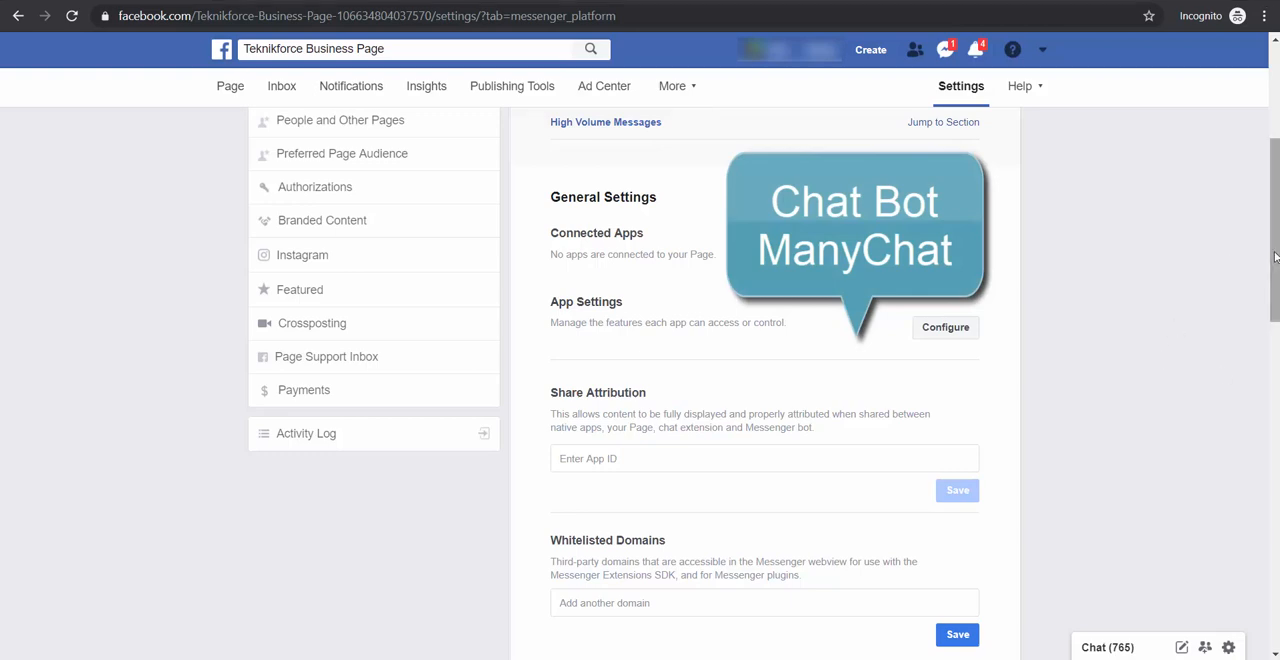
{"action": "scroll", "coordinate": [1244, 410], "scroll_direction": "down", "scroll_amount": 5}
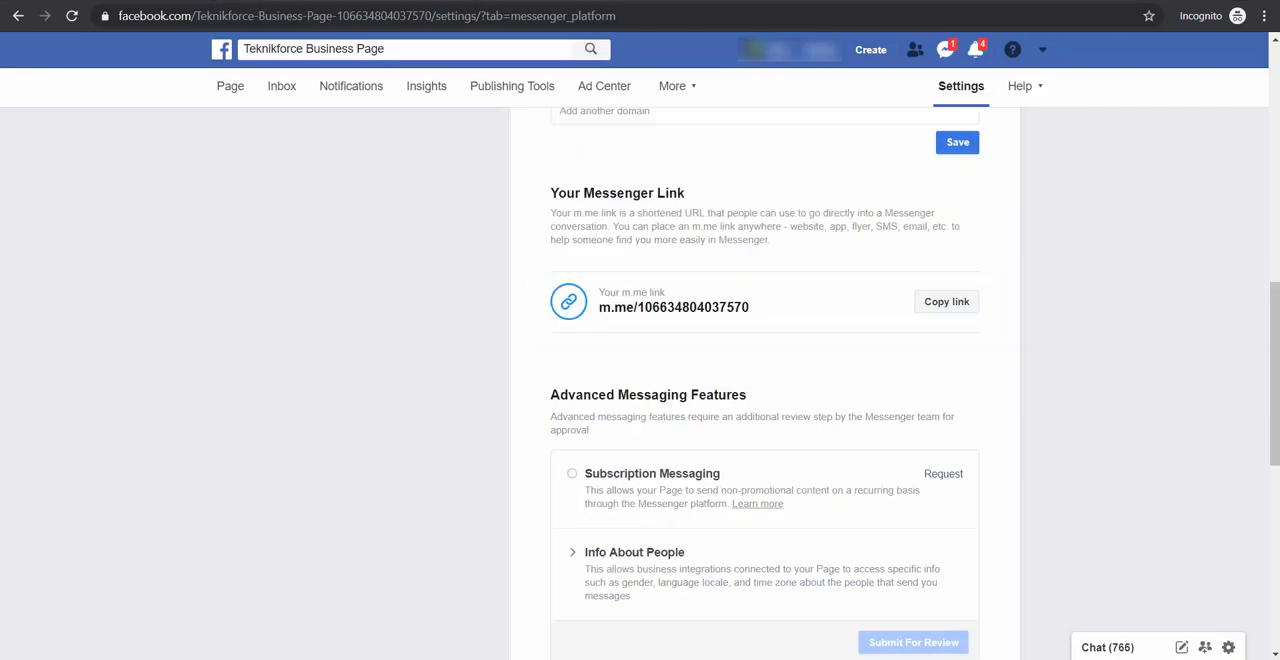
{"action": "left_click", "coordinate": [979, 315]}
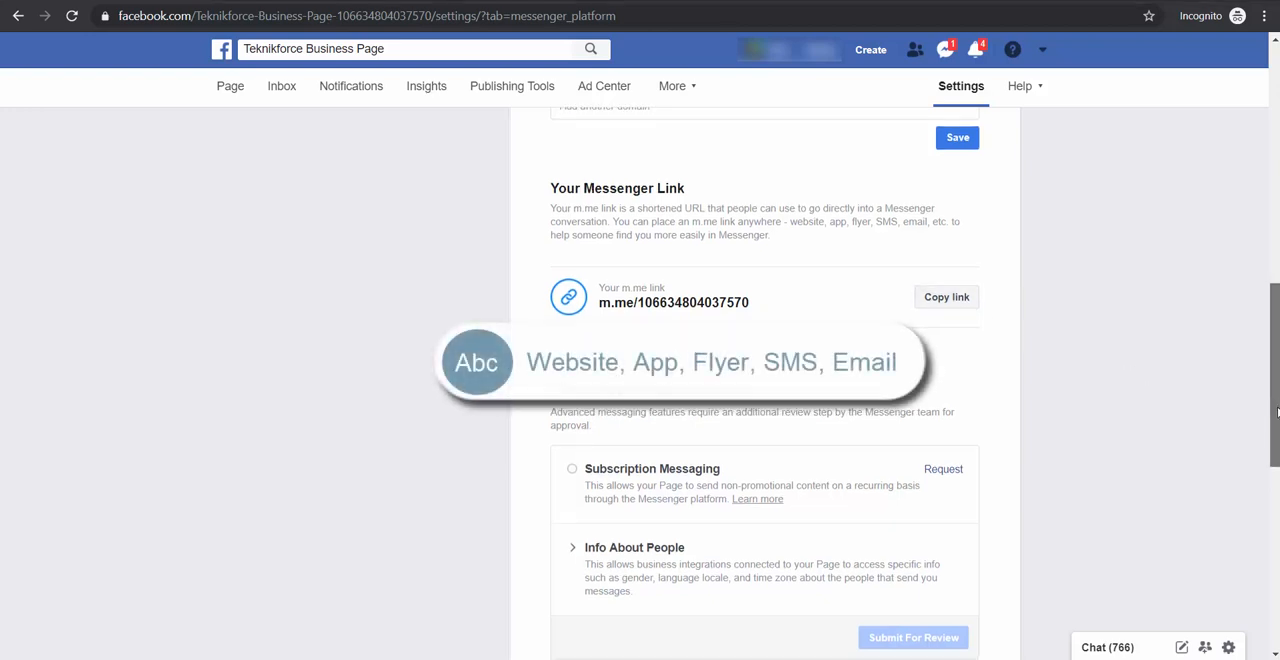
{"action": "left_click_drag", "start_coordinate": [1276, 409], "coordinate": [1276, 425]}
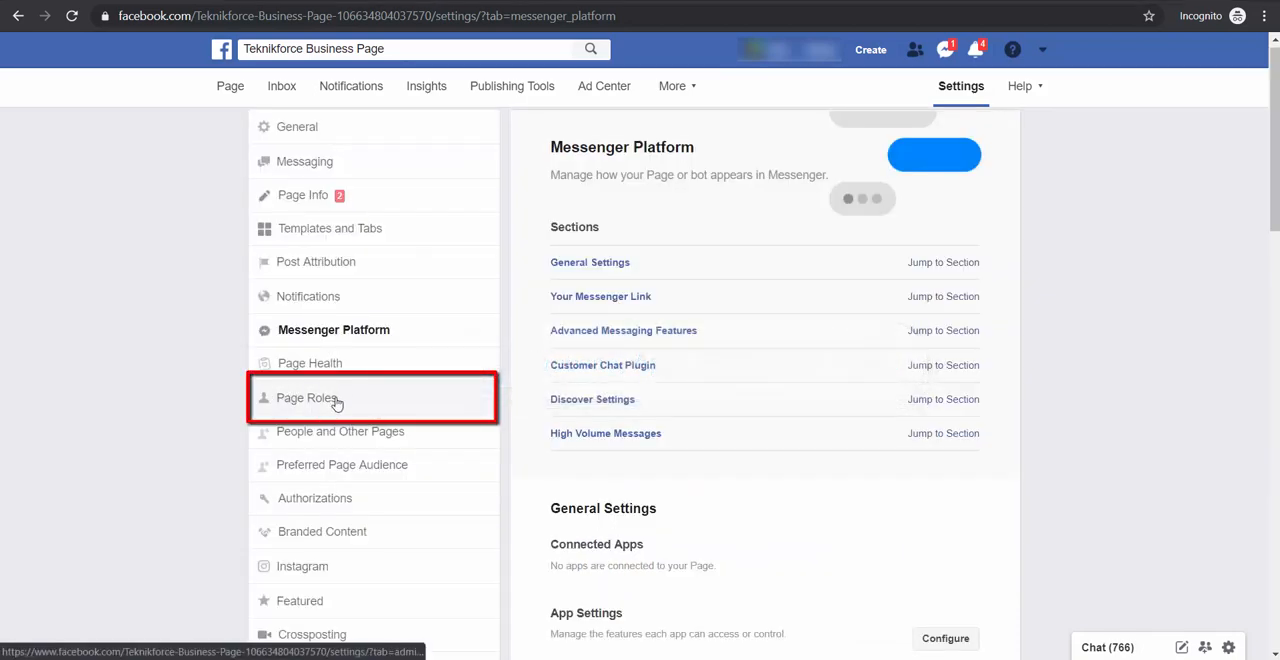
Assign a person the Editor role on the Page, re-enter the account password to authorize it, and check the existing Page roles
{"action": "left_click", "coordinate": [336, 402]}
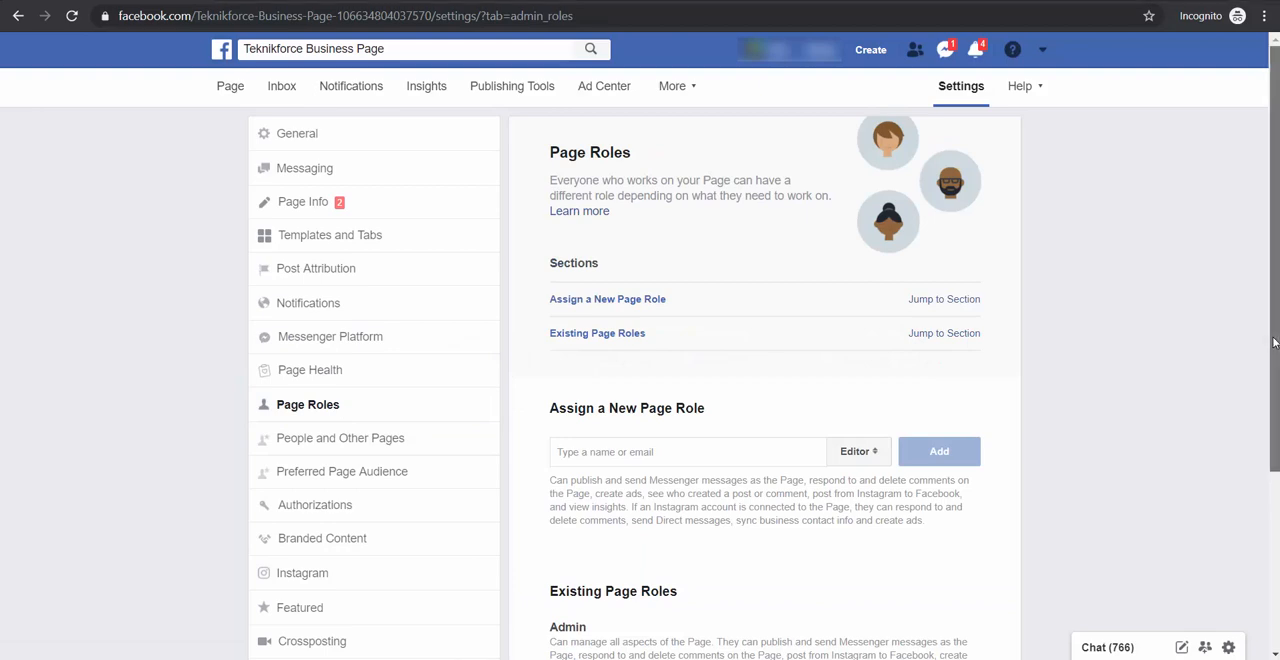
{"action": "scroll", "coordinate": [1261, 400], "scroll_direction": "down", "scroll_amount": 1}
{"action": "scroll", "coordinate": [1261, 400], "scroll_direction": "down", "scroll_amount": 1}
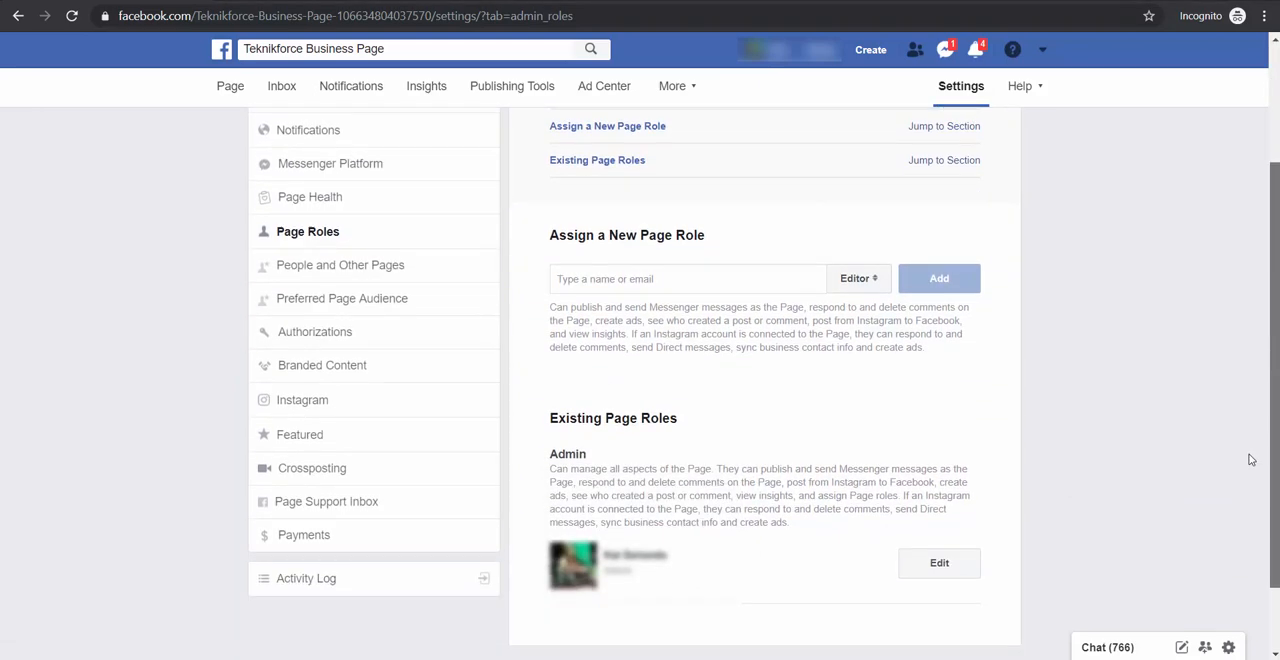
{"action": "left_click", "coordinate": [789, 276]}
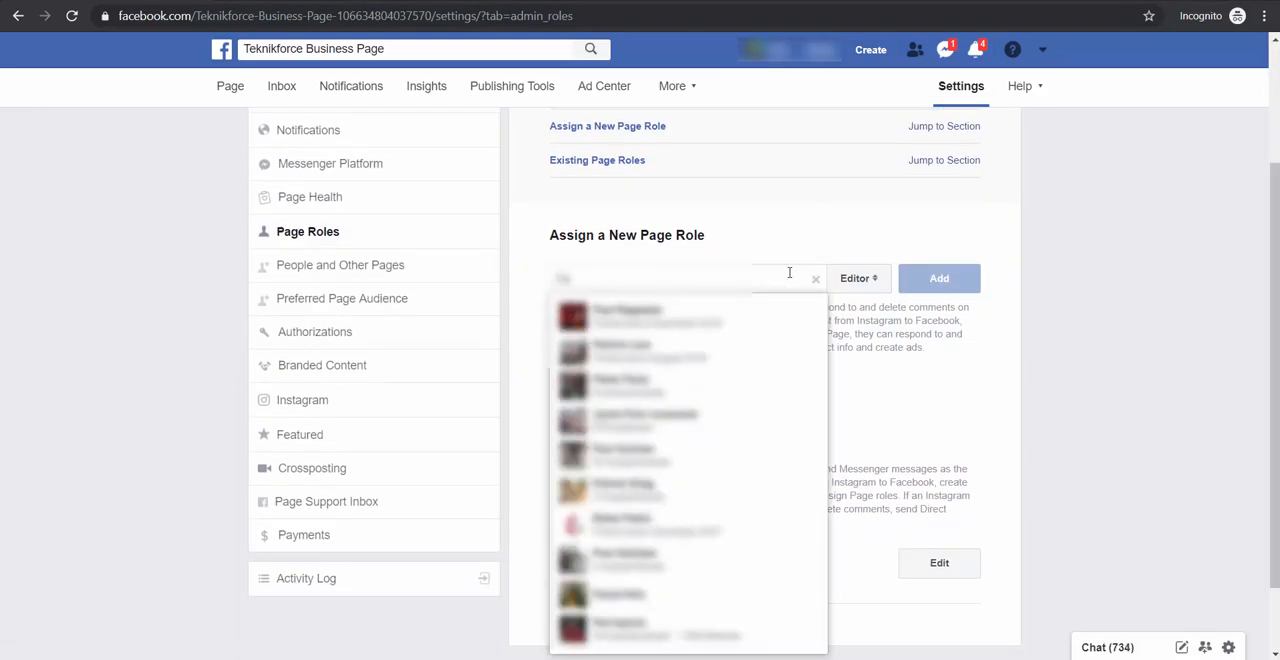
{"action": "left_click", "coordinate": [750, 318]}
{"action": "left_click", "coordinate": [939, 278]}
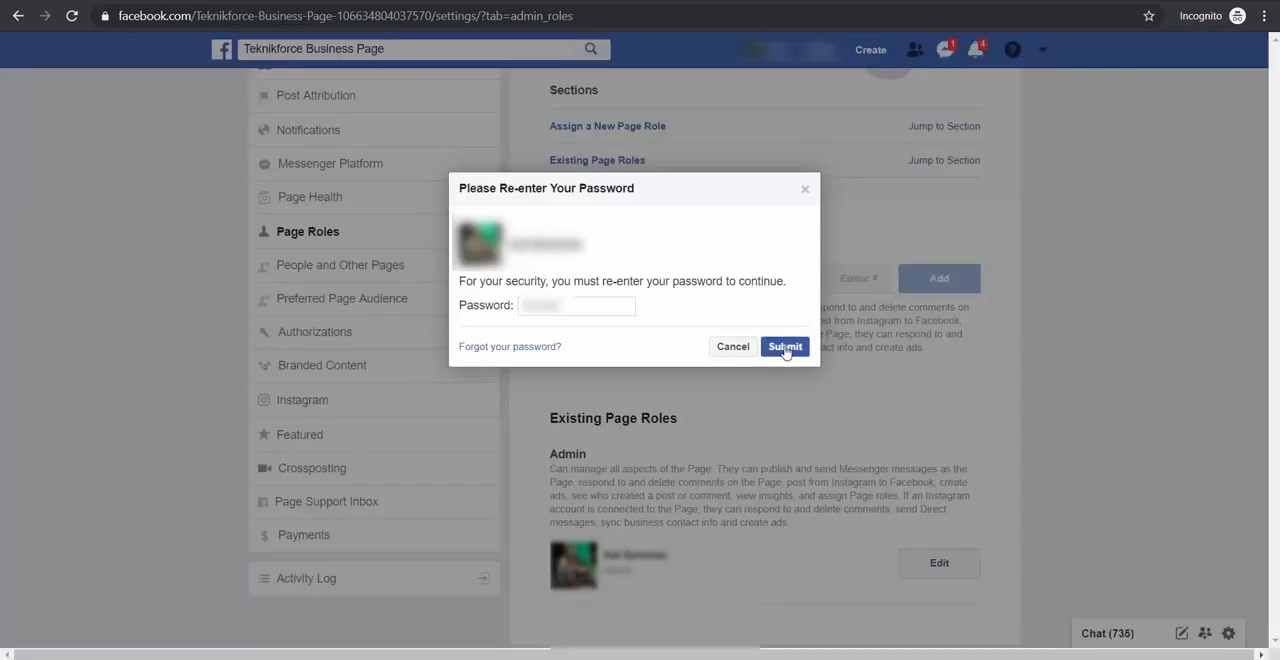
{"action": "left_click", "coordinate": [787, 350]}
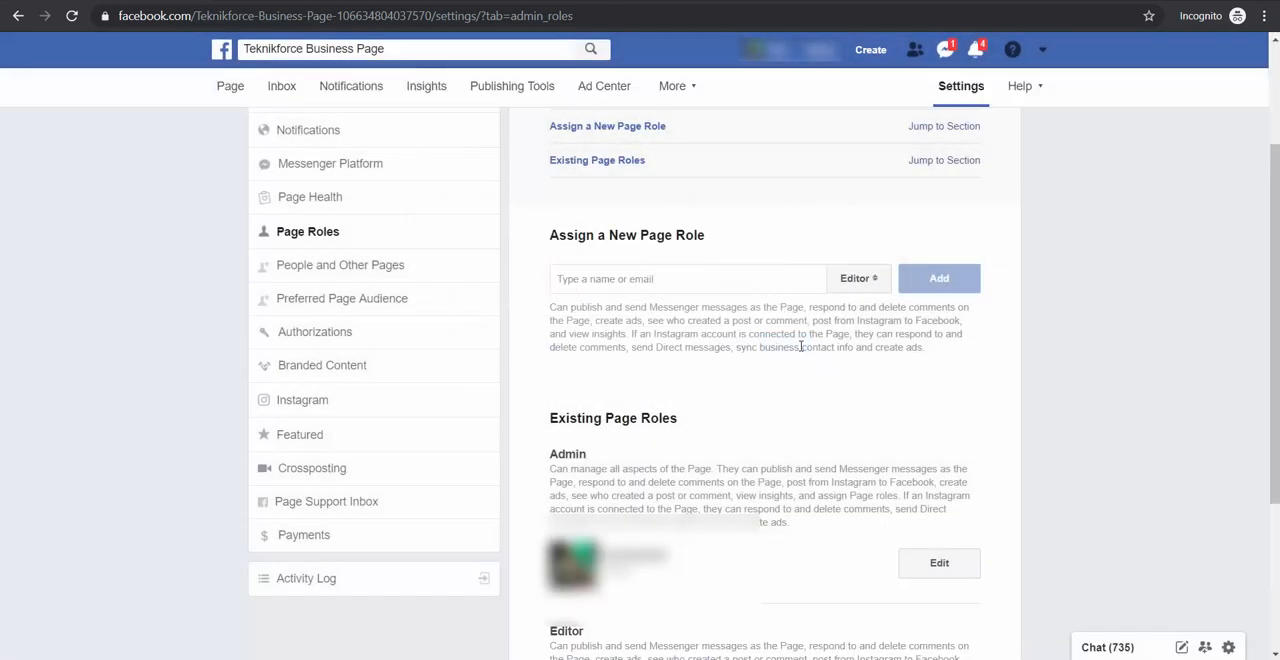
{"action": "scroll", "coordinate": [800, 346], "scroll_direction": "down", "scroll_amount": 2}
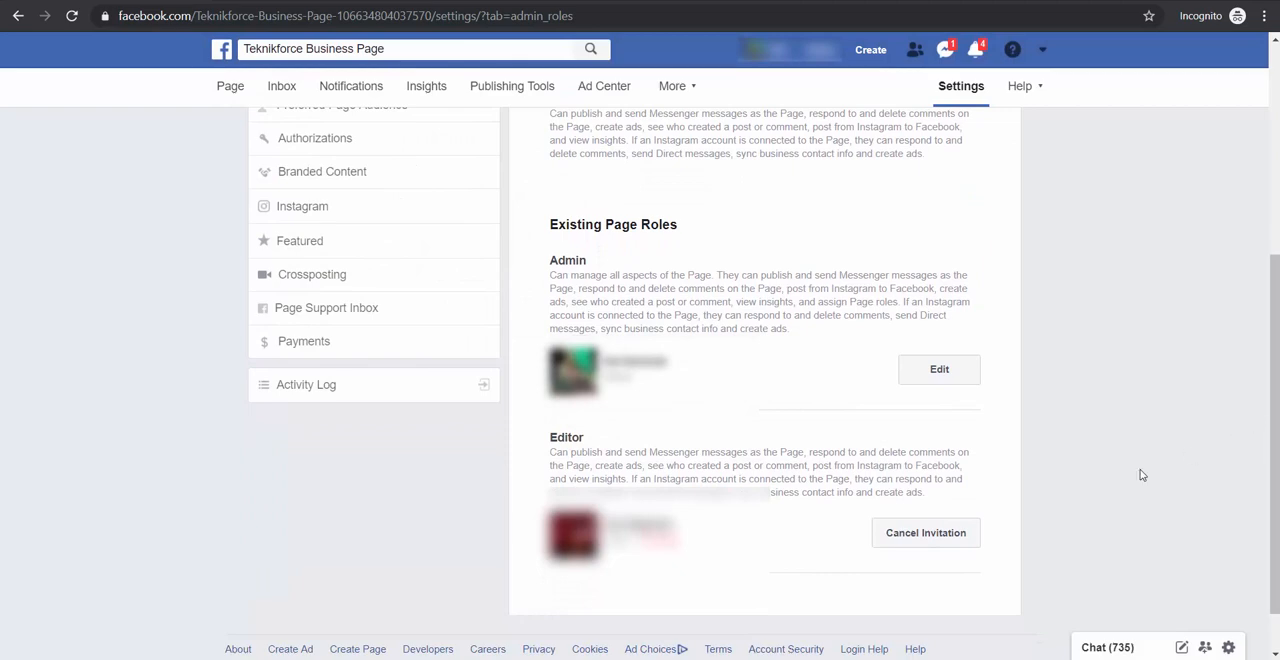
{"action": "scroll", "coordinate": [534, 414], "scroll_direction": "up", "scroll_amount": 4}
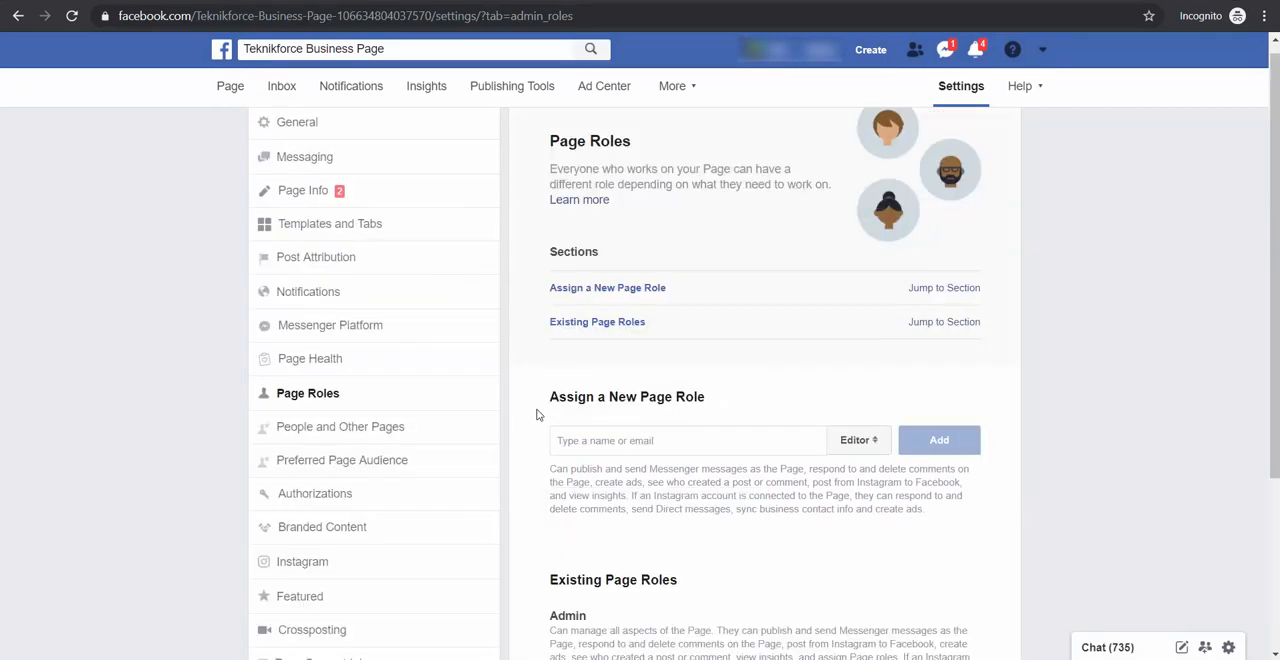
Review the removal and ban options for people who like the Page, and the settings for connecting an Instagram account
{"action": "left_click", "coordinate": [345, 432]}
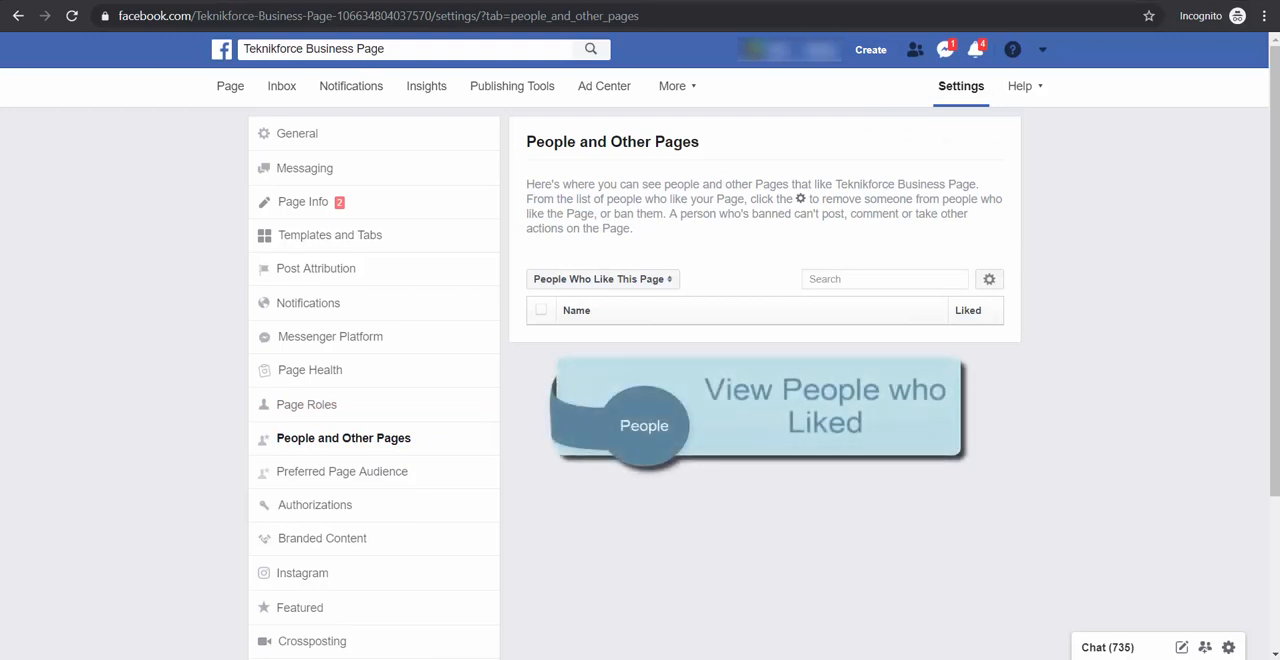
{"action": "left_click", "coordinate": [989, 279]}
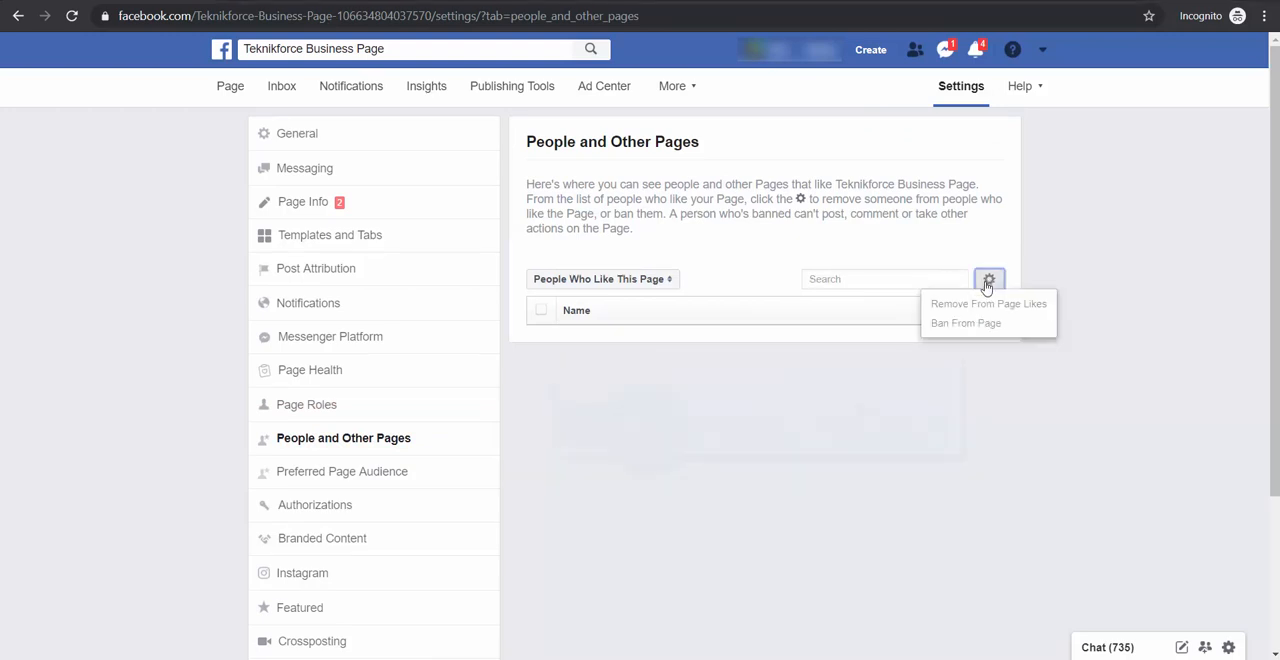
{"action": "left_click", "coordinate": [1137, 346]}
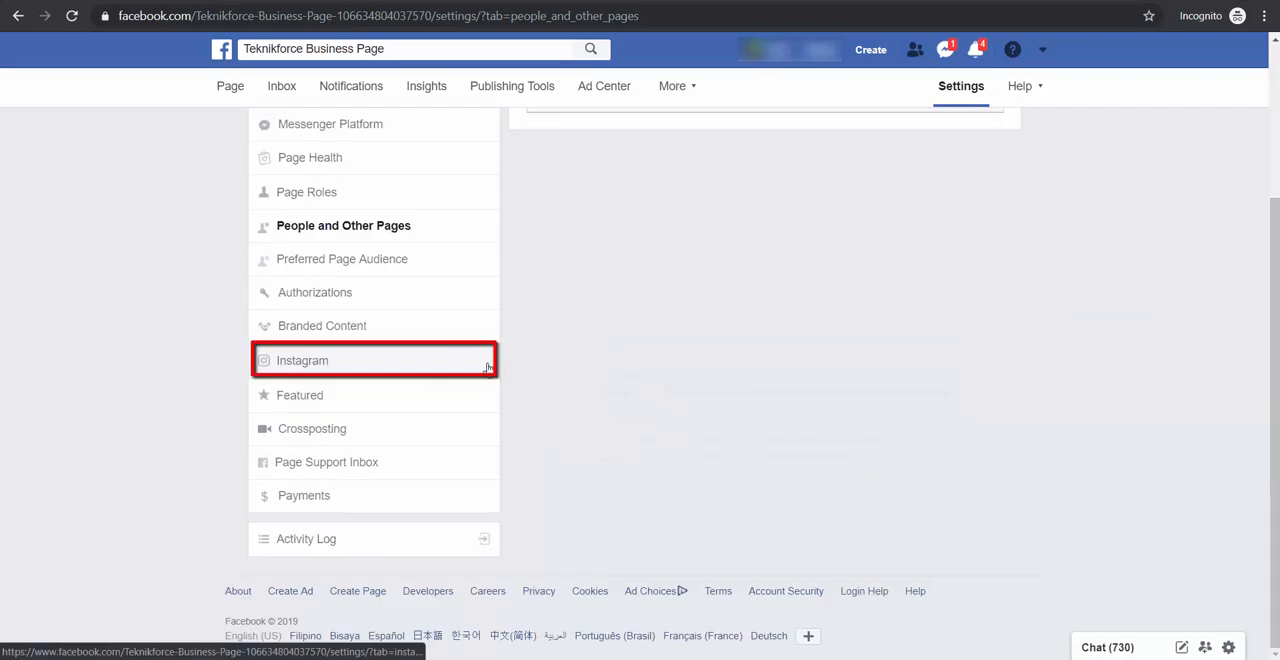
{"action": "left_click", "coordinate": [487, 367]}
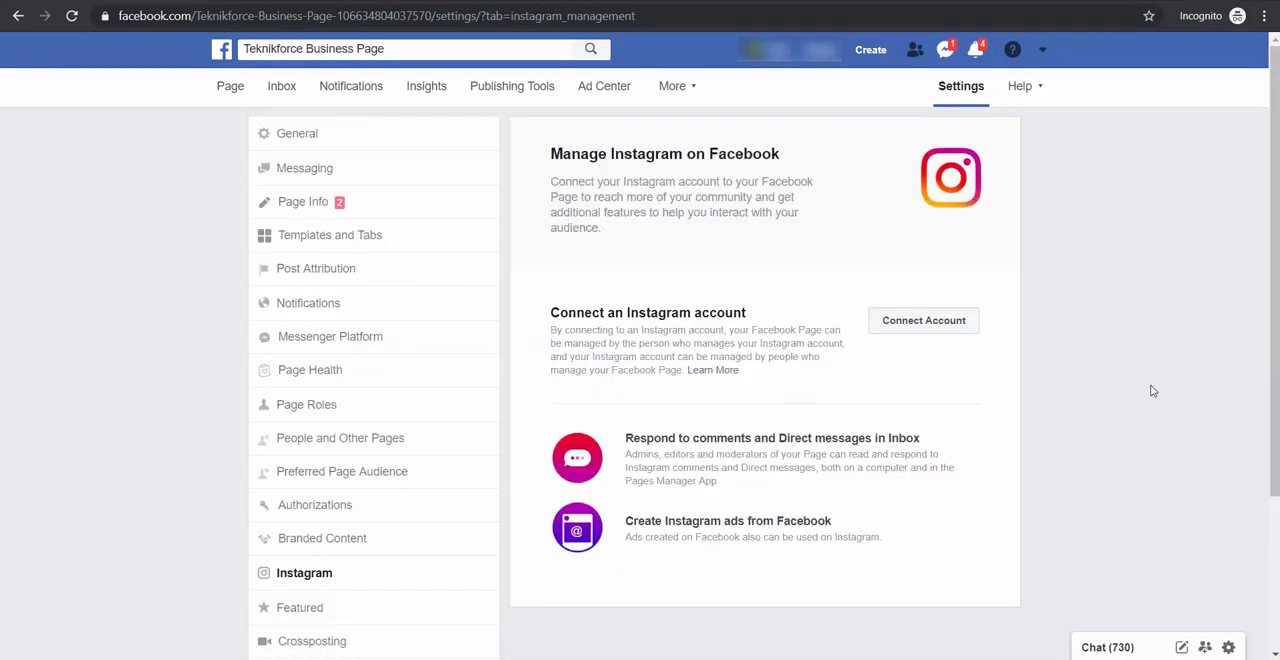
{"action": "left_click", "coordinate": [973, 332]}
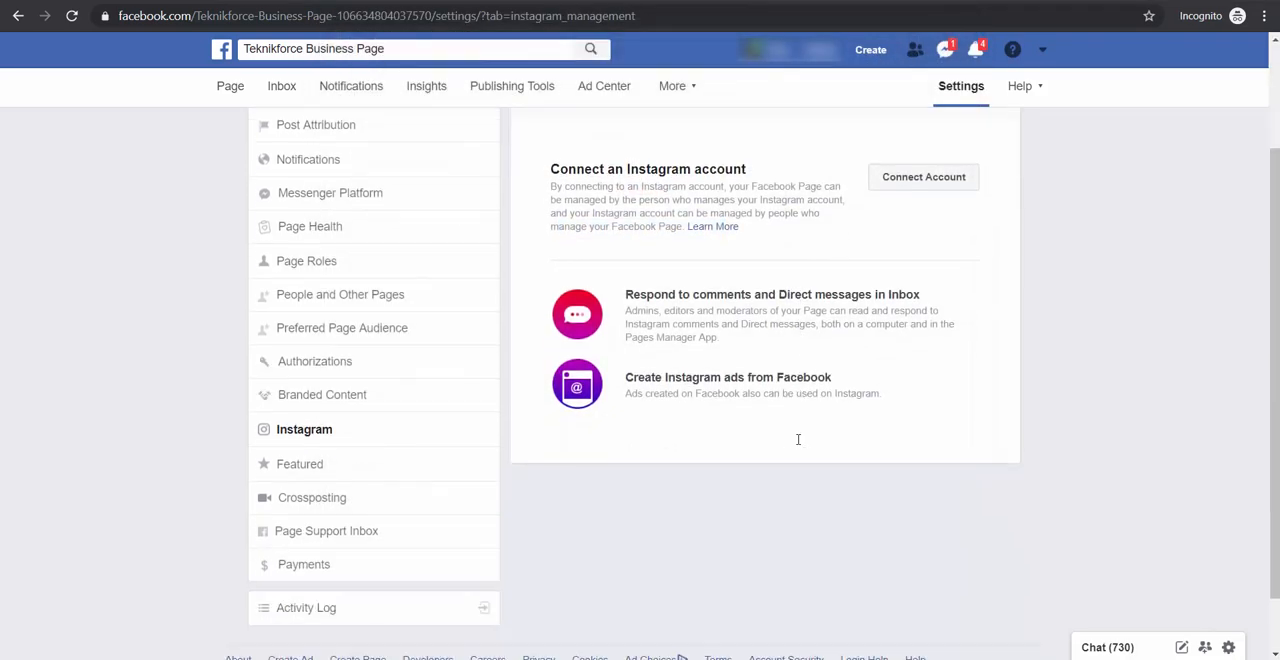
Try to add the Success Fastlane Page in the Crossposting settings
{"action": "scroll", "coordinate": [797, 443], "scroll_direction": "down", "scroll_amount": 1}
{"action": "left_click", "coordinate": [486, 484]}
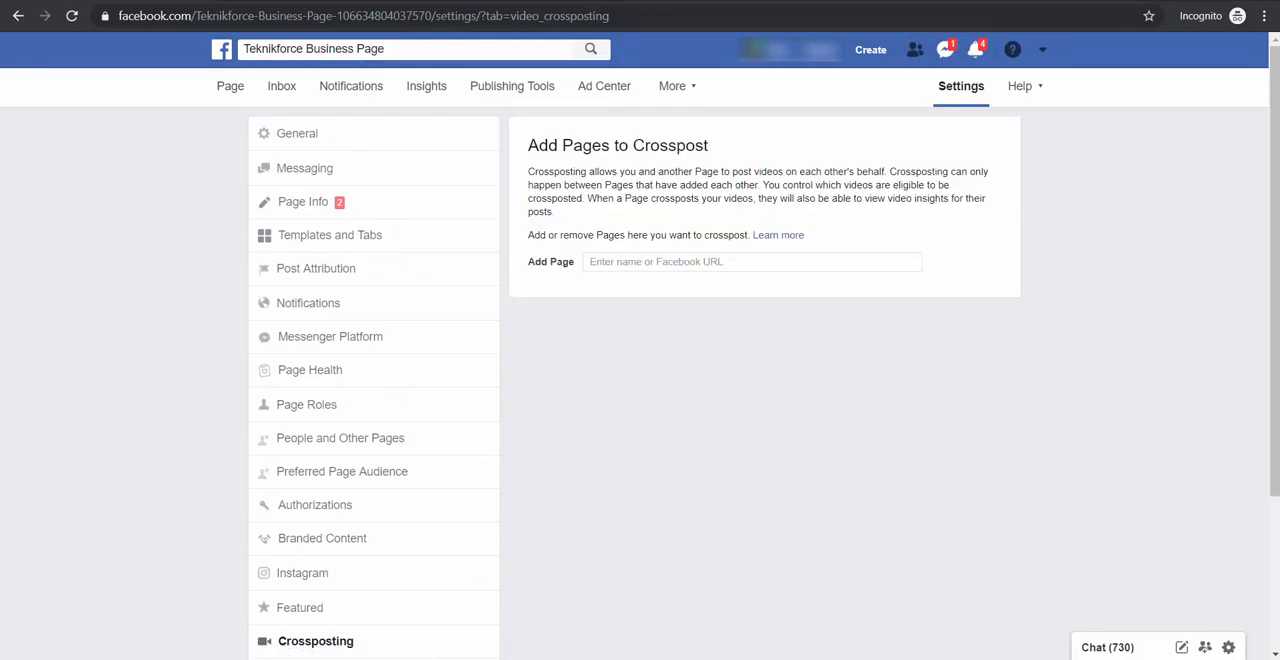
{"action": "left_click", "coordinate": [887, 262]}
{"action": "type", "text": "Succe"}
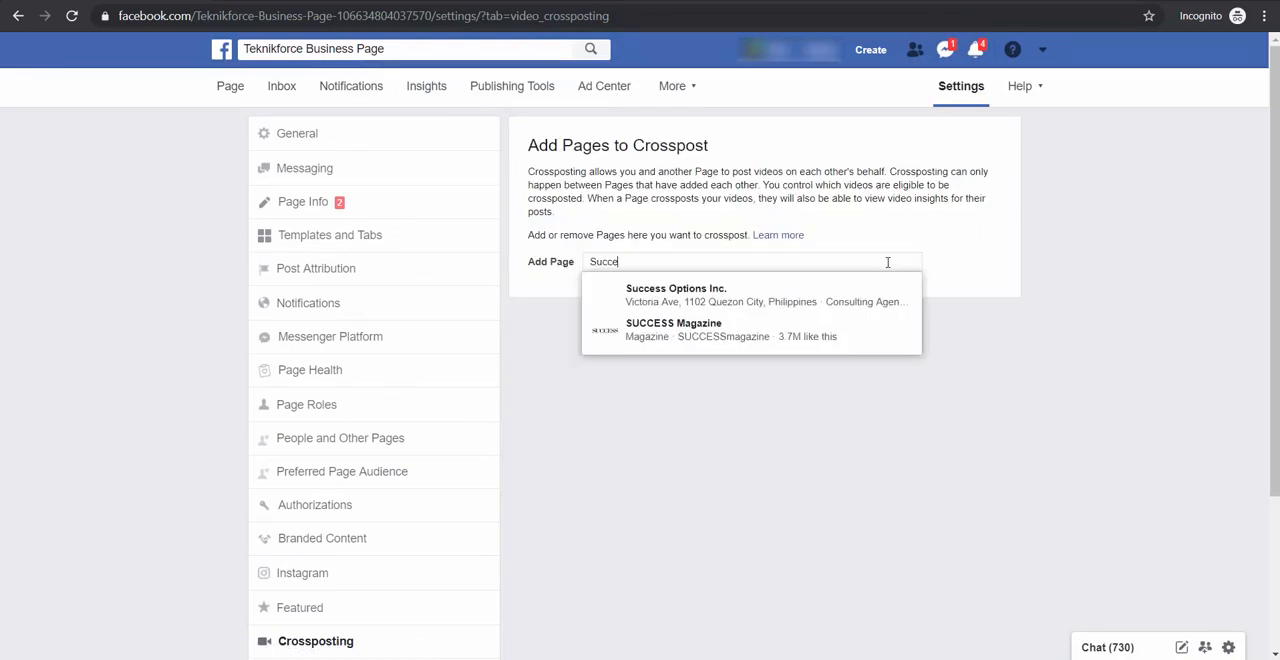
{"action": "type", "text": "ss Fastlane"}
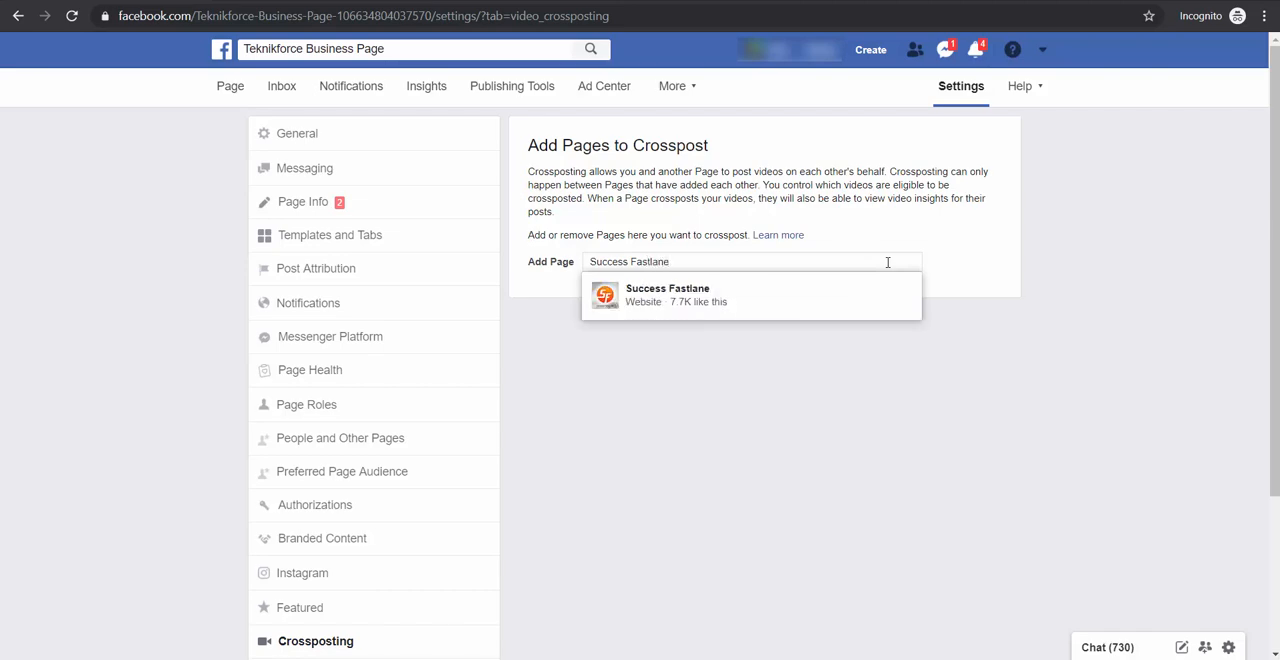
{"action": "key", "text": "Return"}
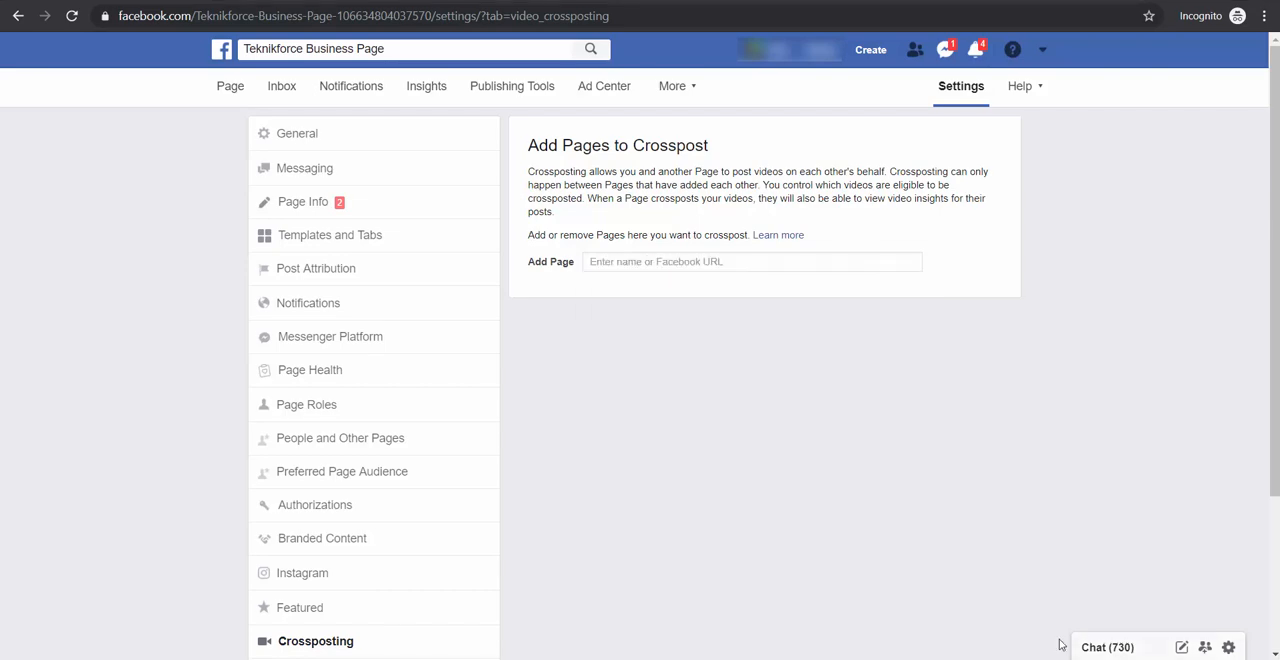
Create the username TeknikforceBusiness for the Page from its About section and dismiss the confirmation
{"action": "left_click", "coordinate": [231, 89]}
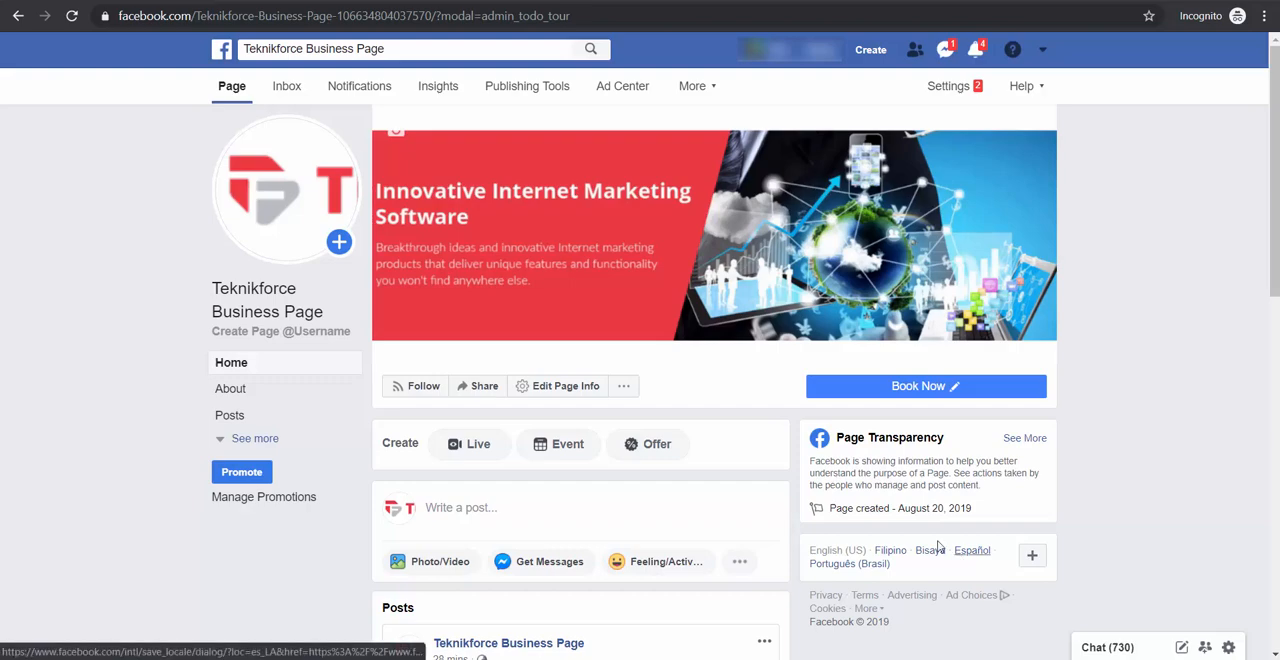
{"action": "left_click", "coordinate": [307, 394]}
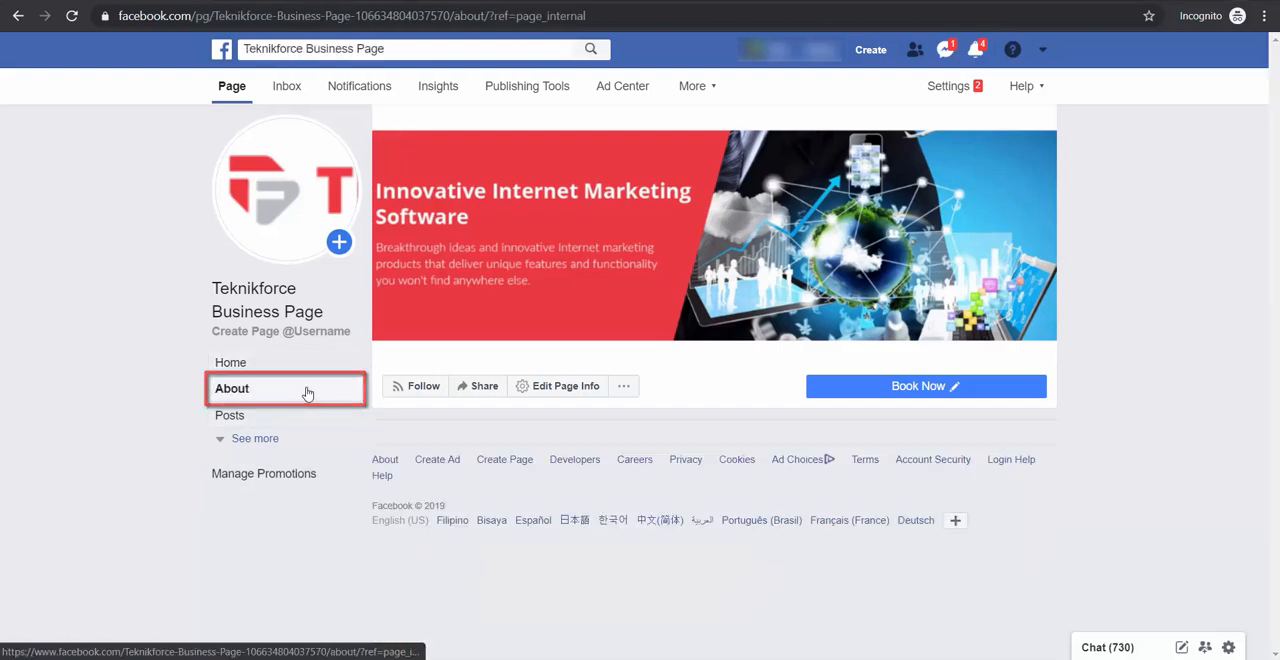
{"action": "left_click_drag", "start_coordinate": [1276, 330], "coordinate": [1276, 437]}
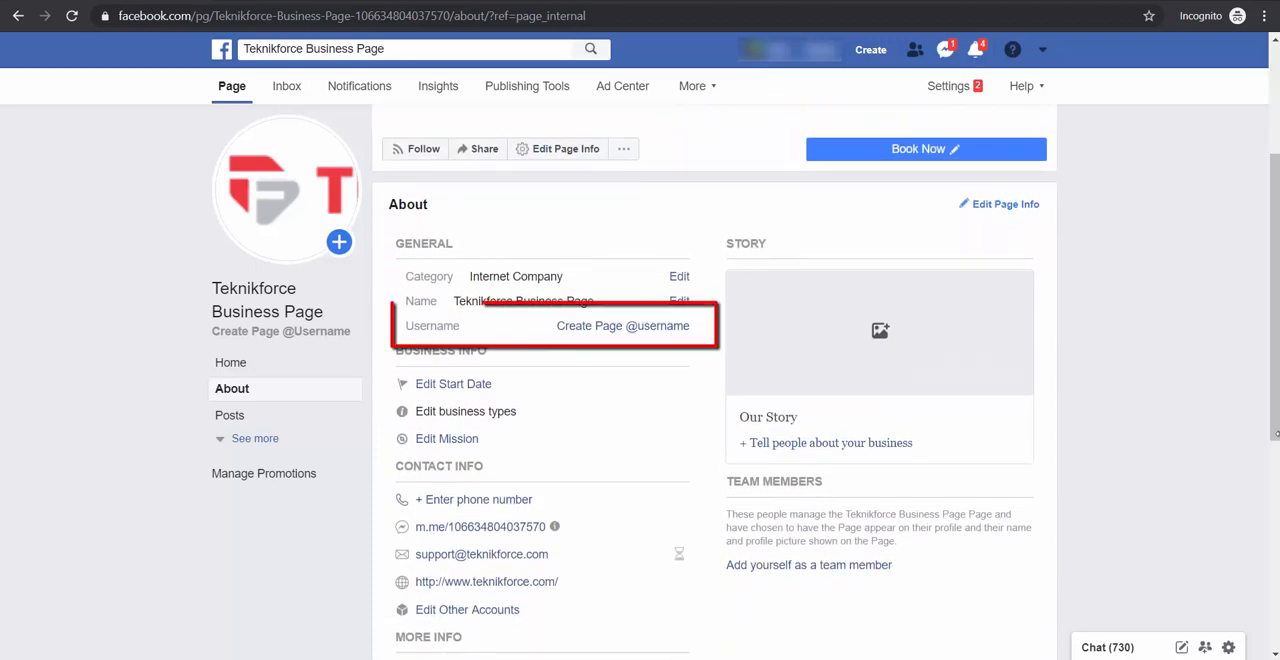
{"action": "left_click", "coordinate": [684, 337]}
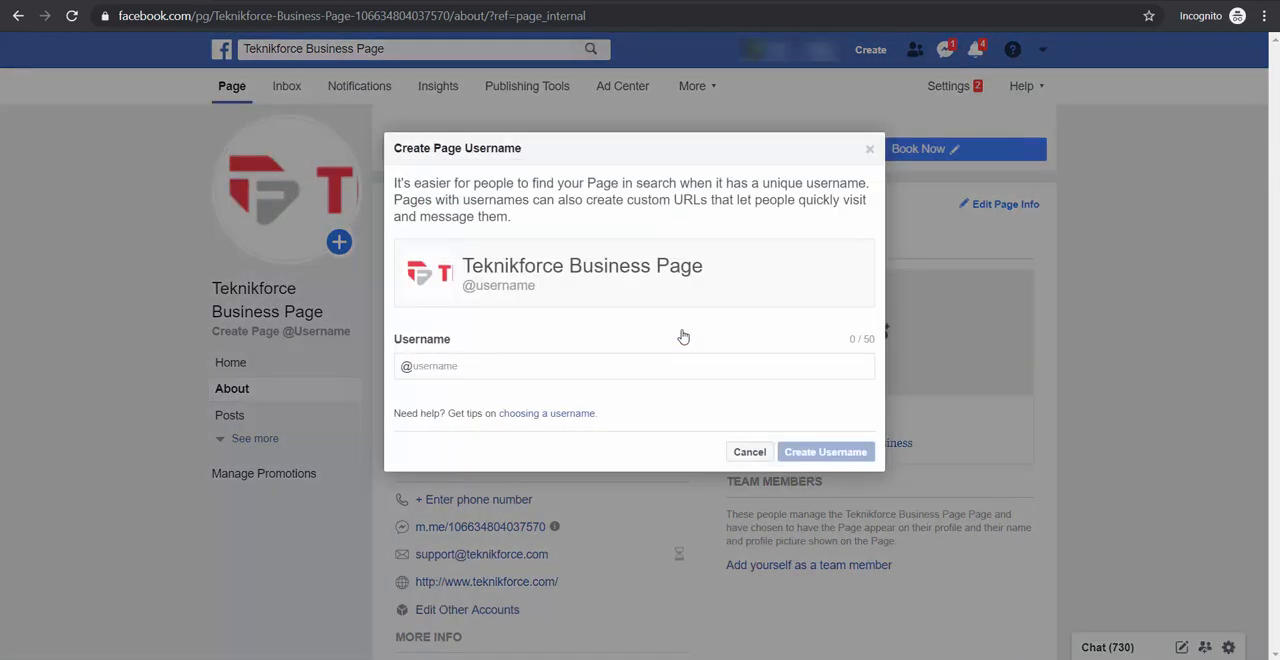
{"action": "left_click", "coordinate": [719, 366]}
{"action": "type", "text": "Tekin"}
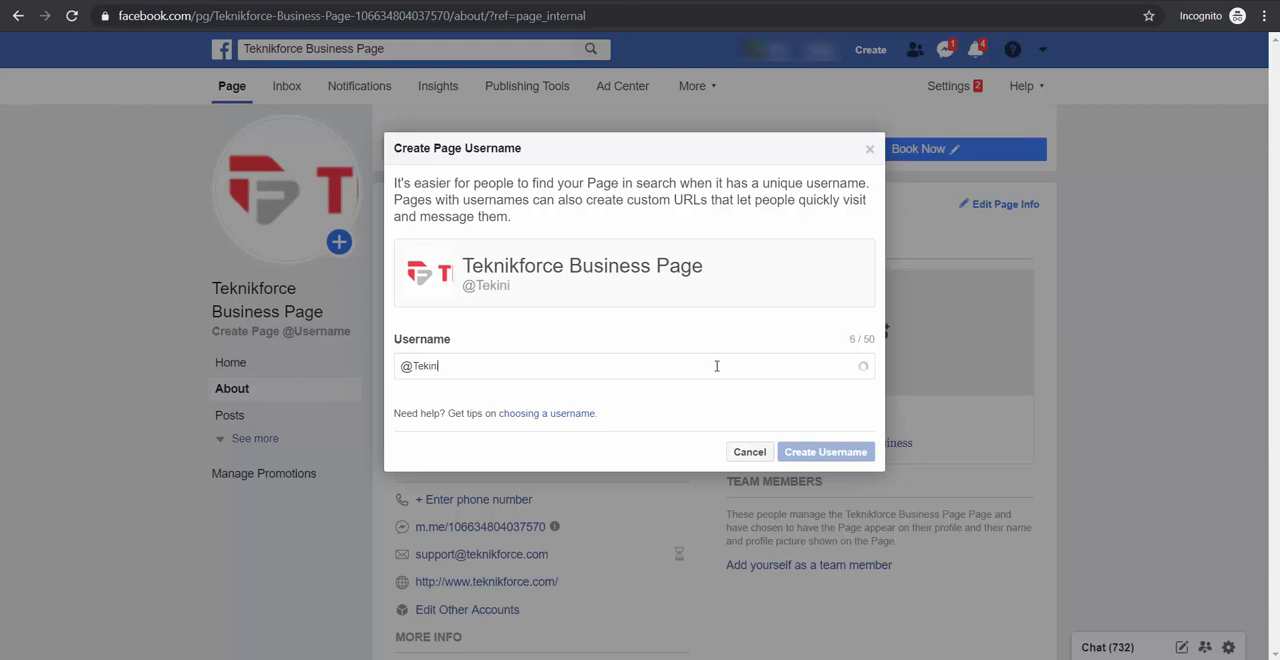
{"action": "type", "text": "nikforce"}
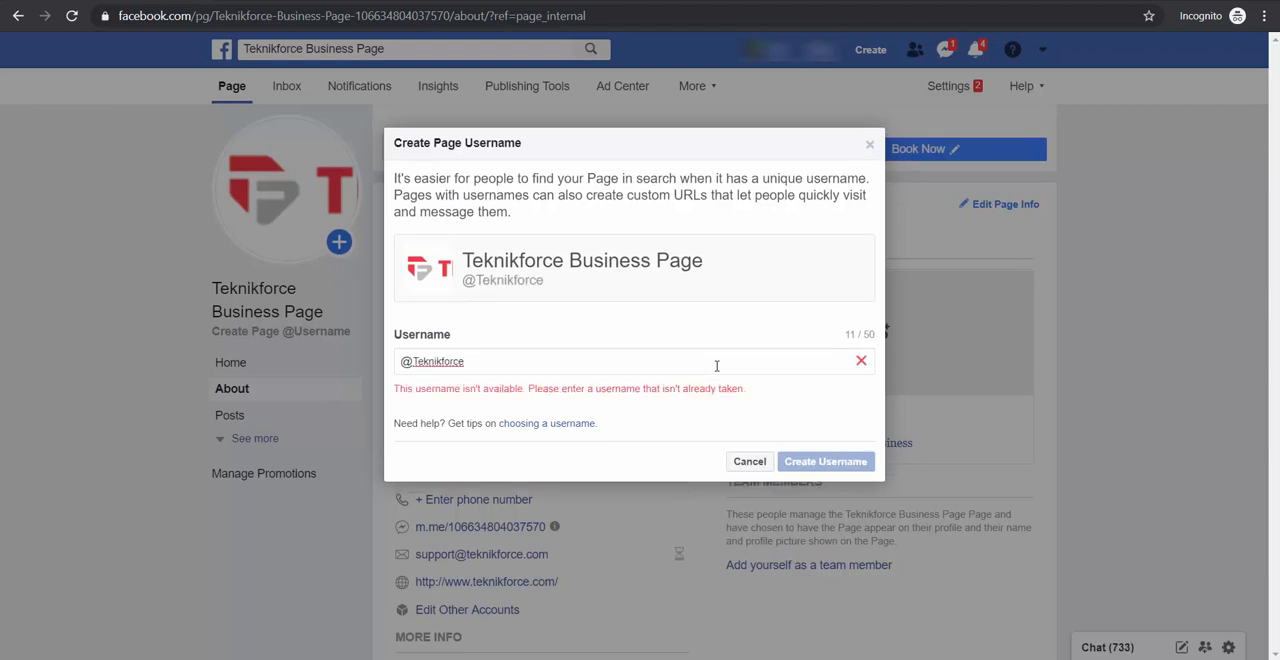
{"action": "type", "text": "Business"}
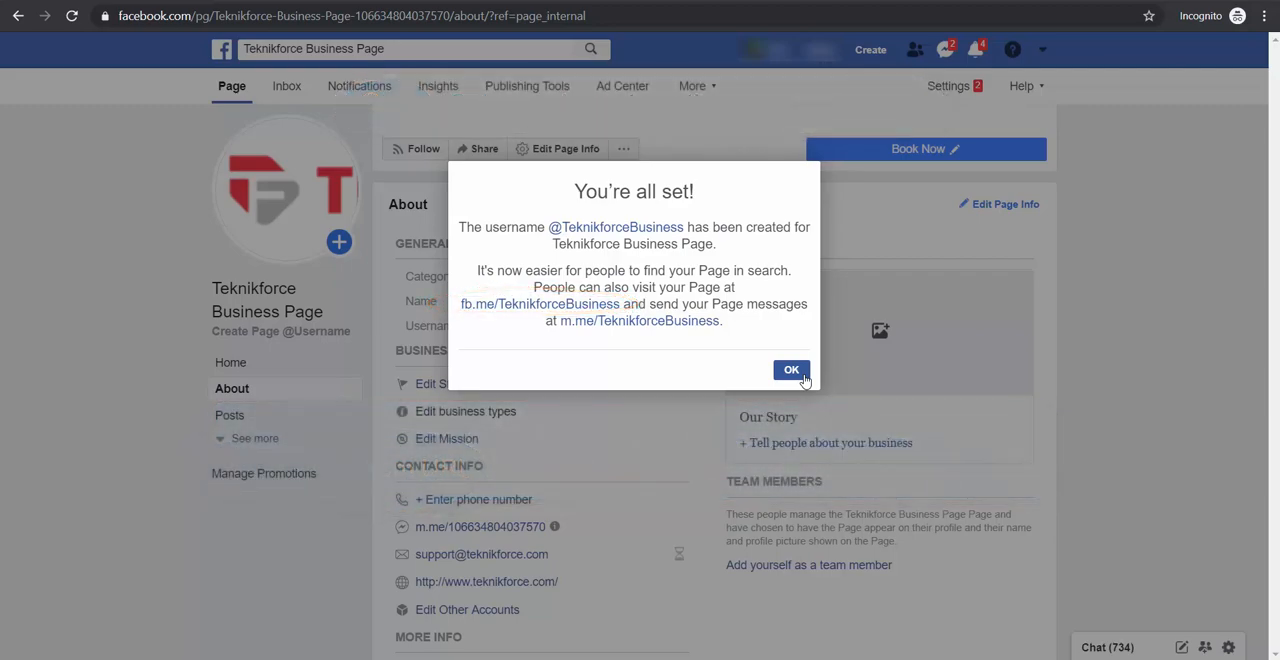
{"action": "left_click", "coordinate": [804, 376]}
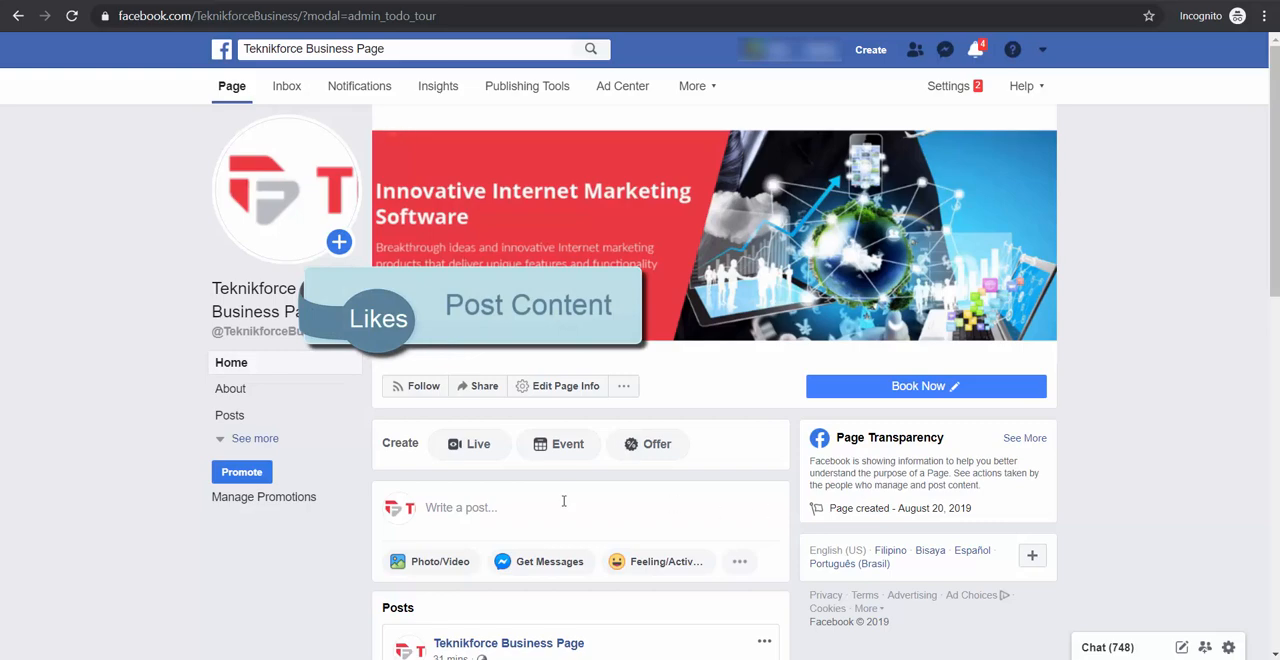
Start a new post on the Page and open its Share Now publishing options
{"action": "scroll", "coordinate": [561, 504], "scroll_direction": "down", "scroll_amount": 1}
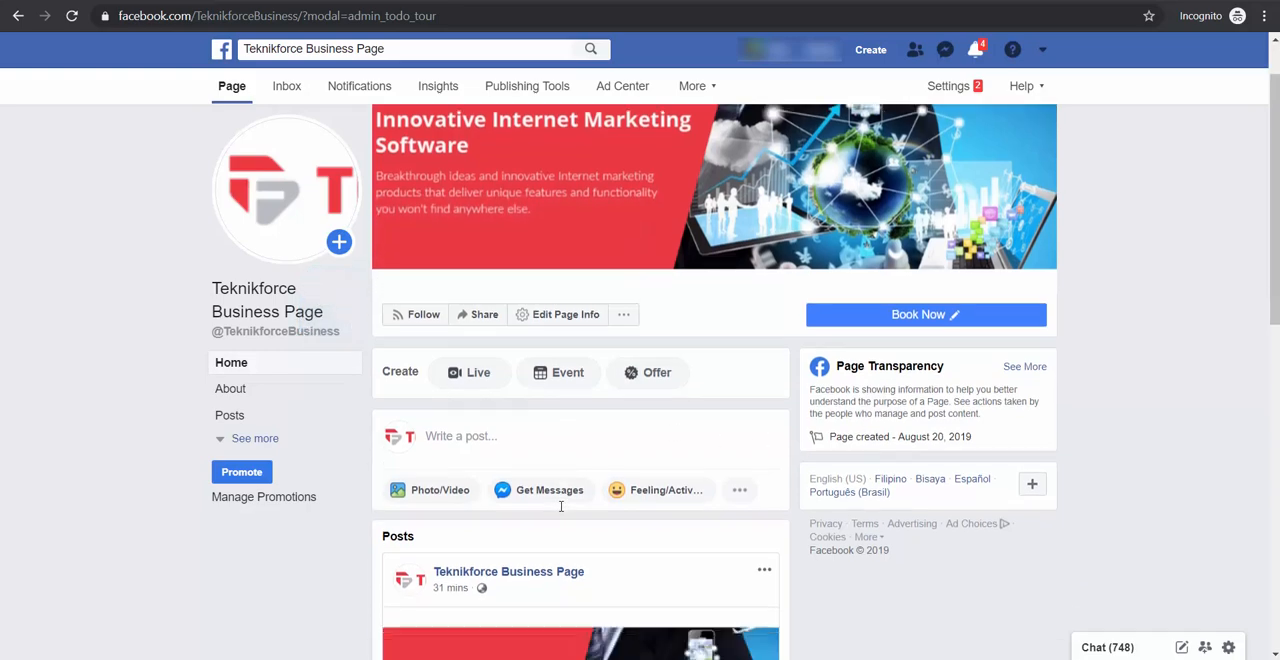
{"action": "scroll", "coordinate": [561, 507], "scroll_direction": "down", "scroll_amount": 1}
{"action": "left_click", "coordinate": [485, 343]}
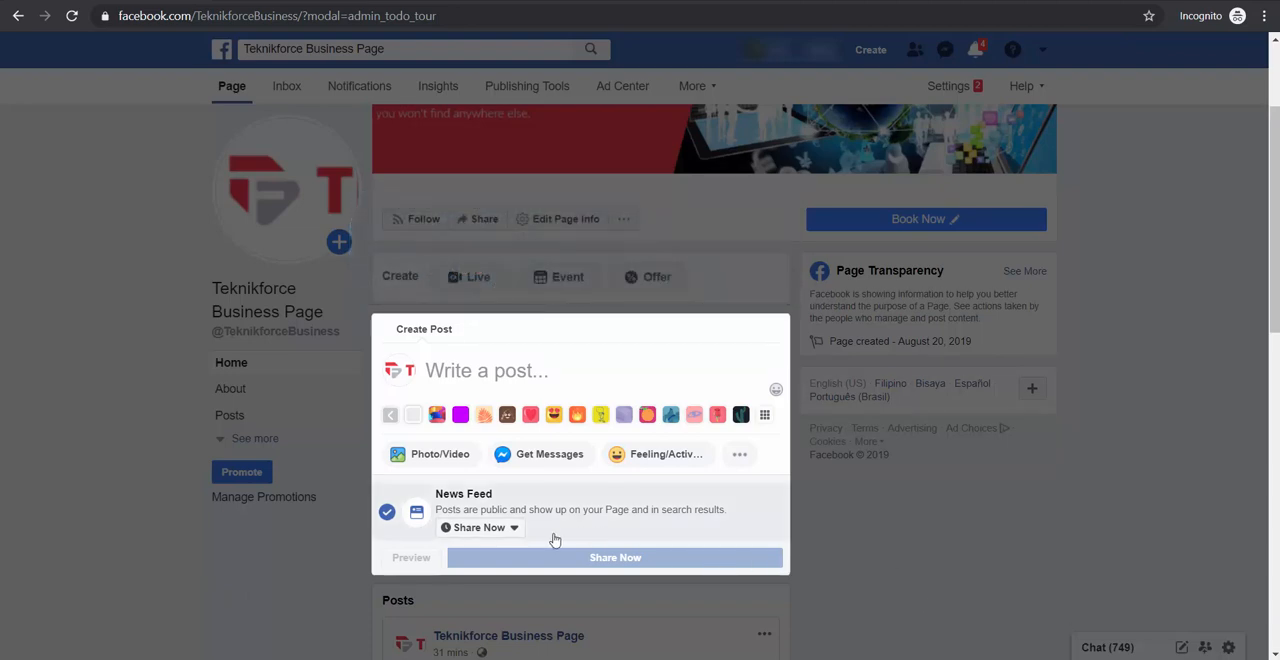
{"action": "left_click", "coordinate": [514, 528]}
{"action": "left_click", "coordinate": [514, 528]}
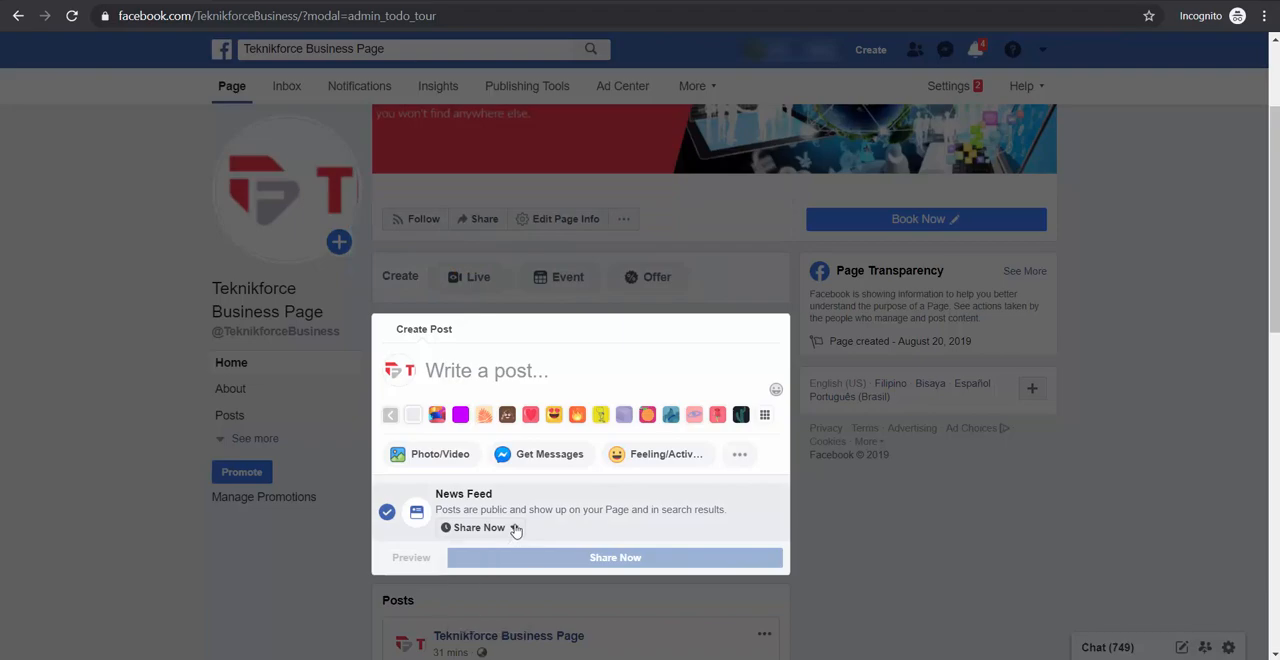